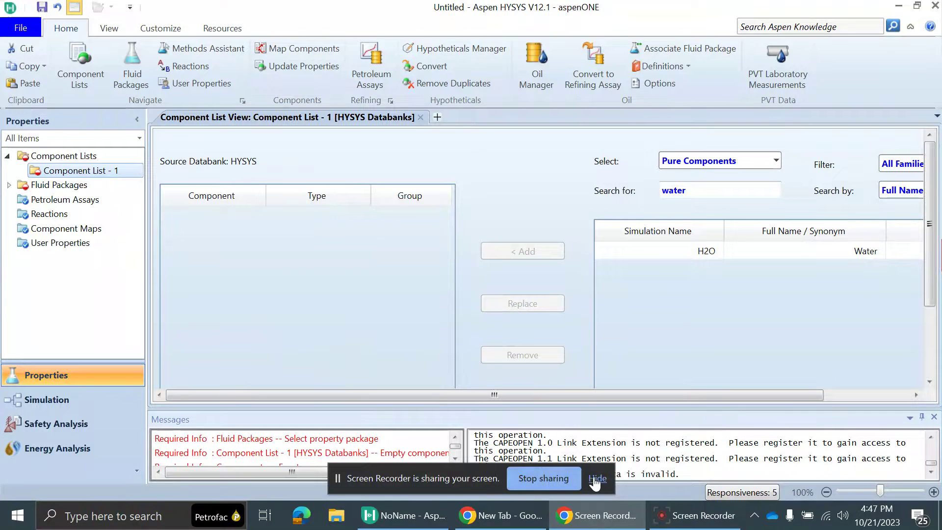
Step: Search for 'water' and add H2O as a pure component to Component List - 1
{"action": "left_click", "coordinate": [596, 478]}
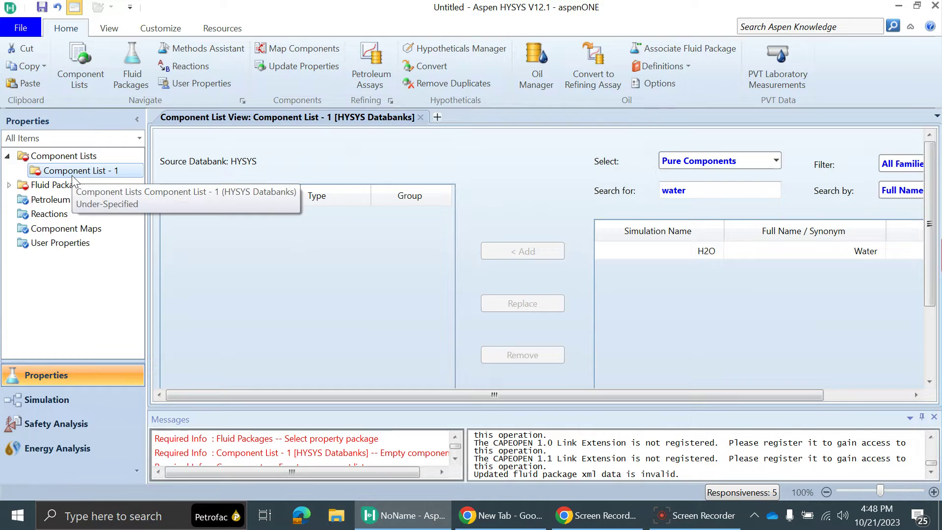
{"action": "left_click", "coordinate": [704, 192]}
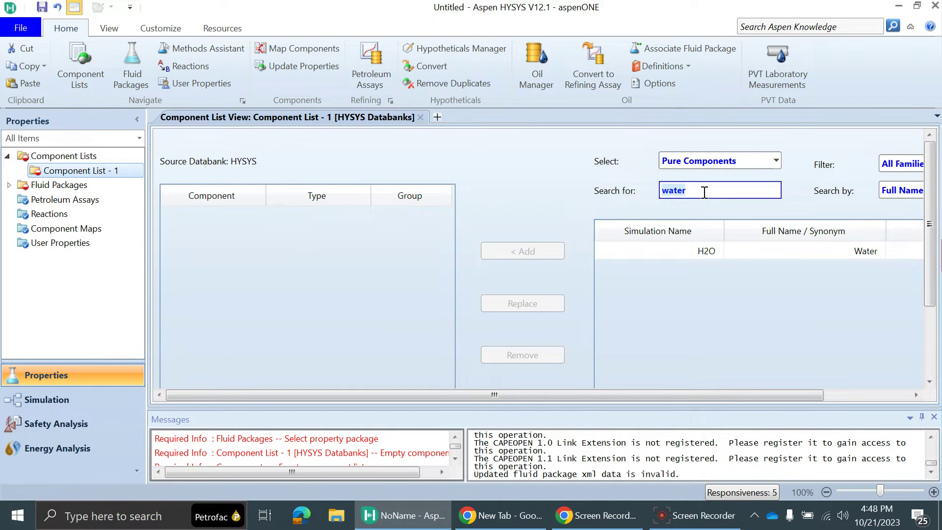
{"action": "double_click", "coordinate": [702, 252]}
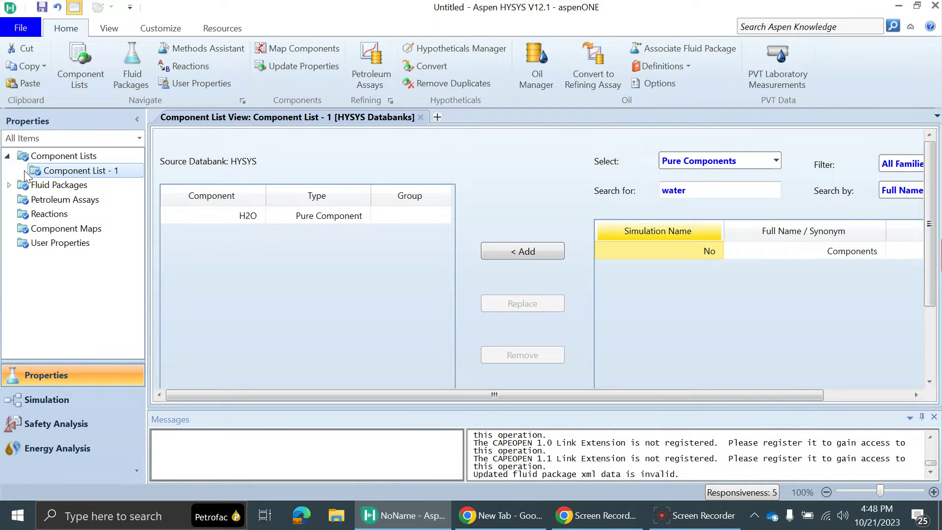
Step: Confirm fluid package Basis-1 uses ASME Steam, then switch to the Simulation environment
{"action": "left_click", "coordinate": [39, 185]}
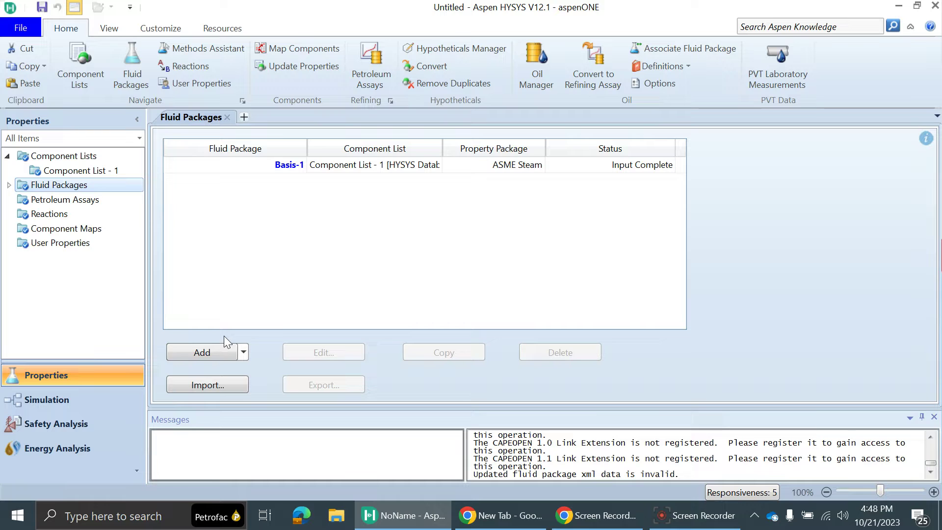
{"action": "left_click", "coordinate": [504, 166]}
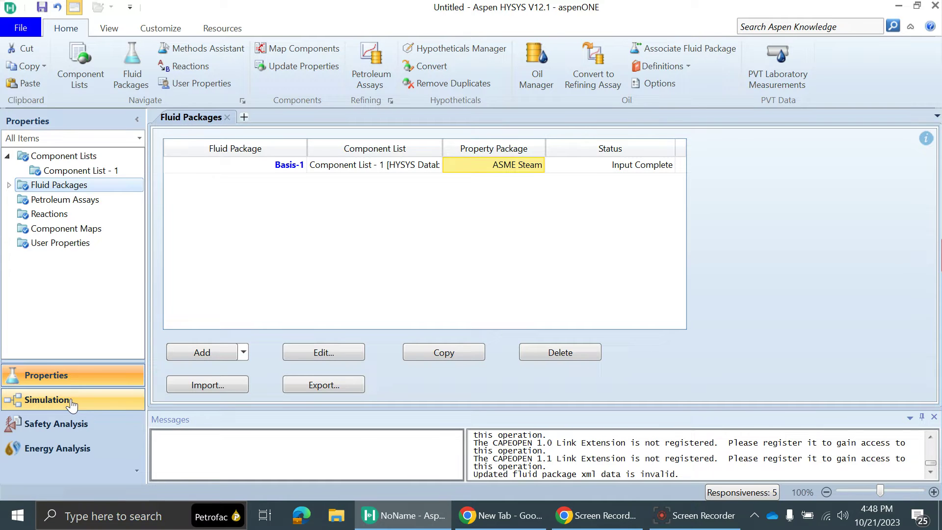
{"action": "left_click", "coordinate": [71, 401]}
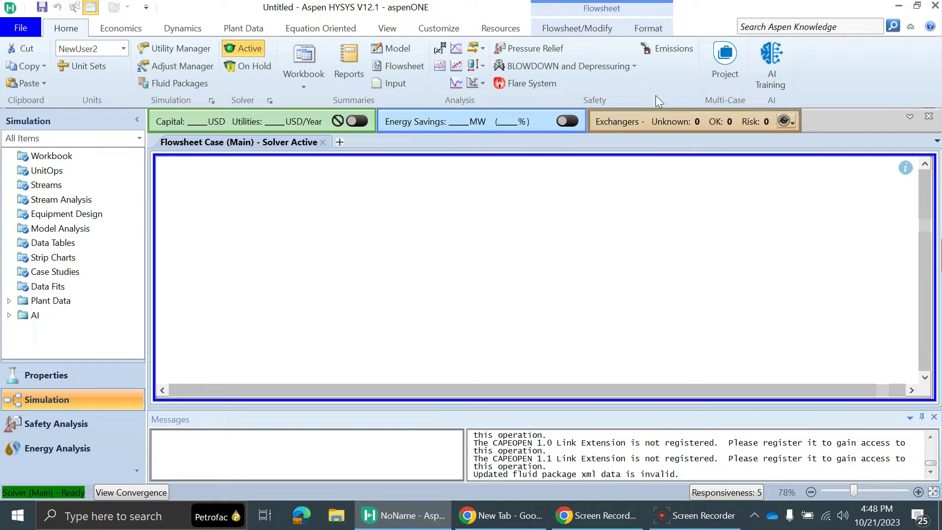
Step: Search the model palette for 'sub' and place an Aspen Hydraulics Sub-Flowsheet on the main flowsheet
{"action": "left_click", "coordinate": [576, 27]}
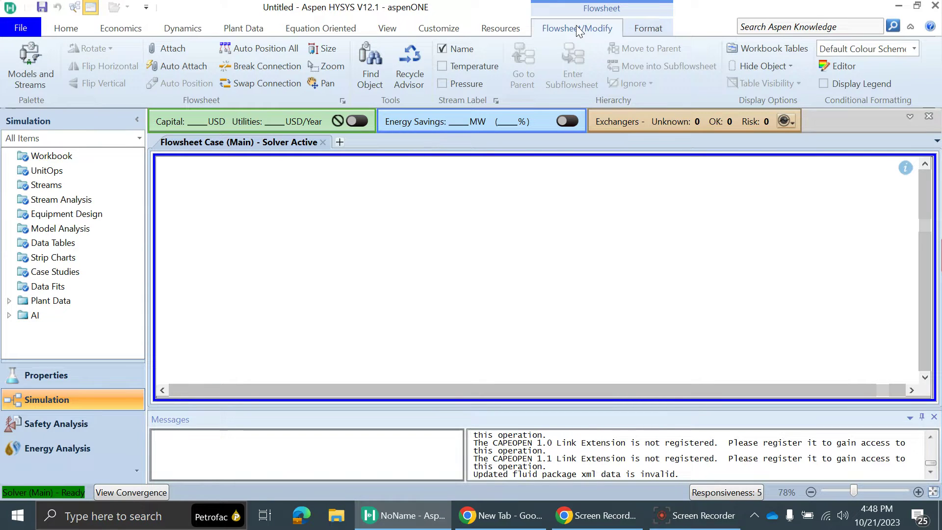
{"action": "left_click", "coordinate": [33, 64]}
{"action": "left_click_drag", "start_coordinate": [98, 124], "coordinate": [113, 39]}
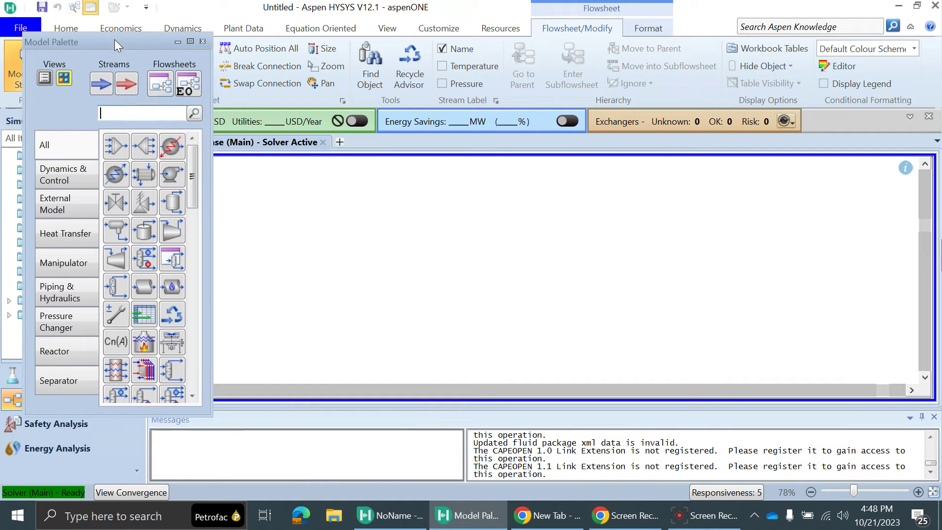
{"action": "left_click", "coordinate": [147, 114]}
{"action": "type", "text": "sub"}
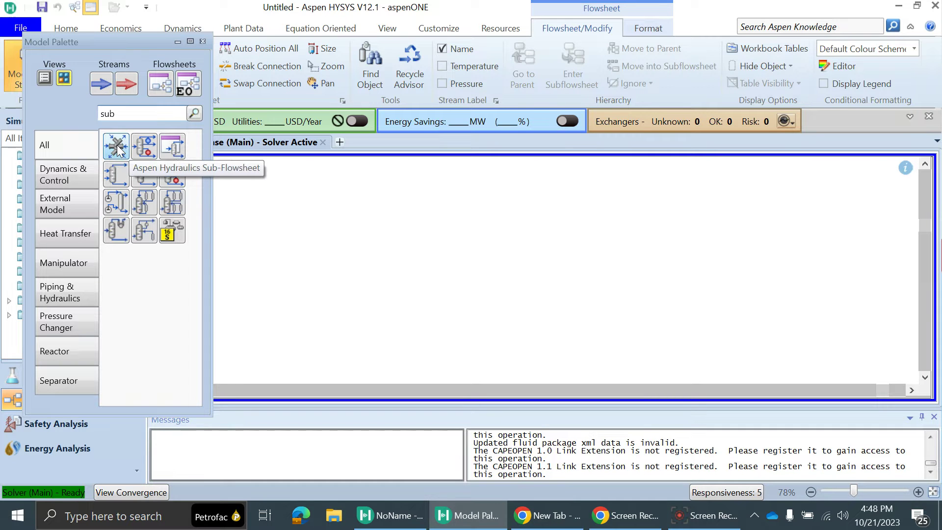
{"action": "left_click", "coordinate": [117, 150]}
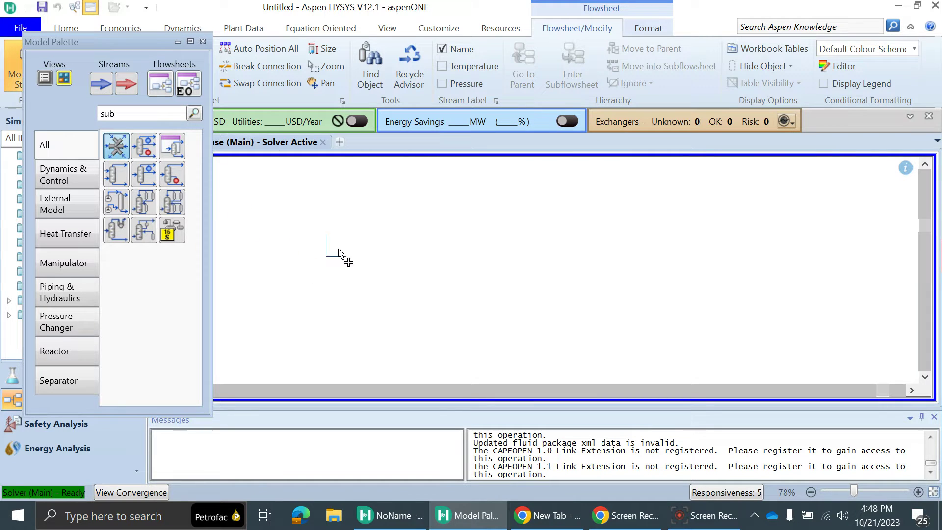
{"action": "left_click", "coordinate": [442, 254]}
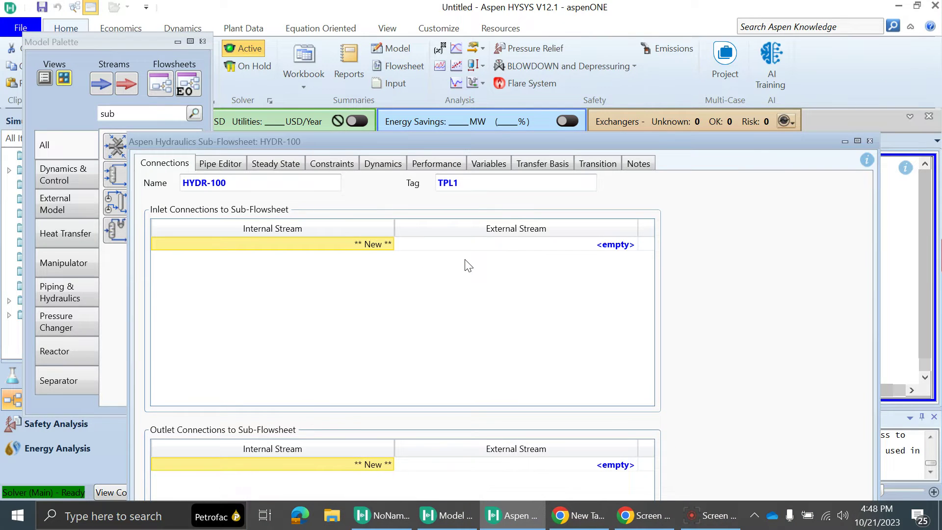
Step: Maximize the HYDR-100 window and display its empty inner flowsheet
{"action": "left_click", "coordinate": [201, 43]}
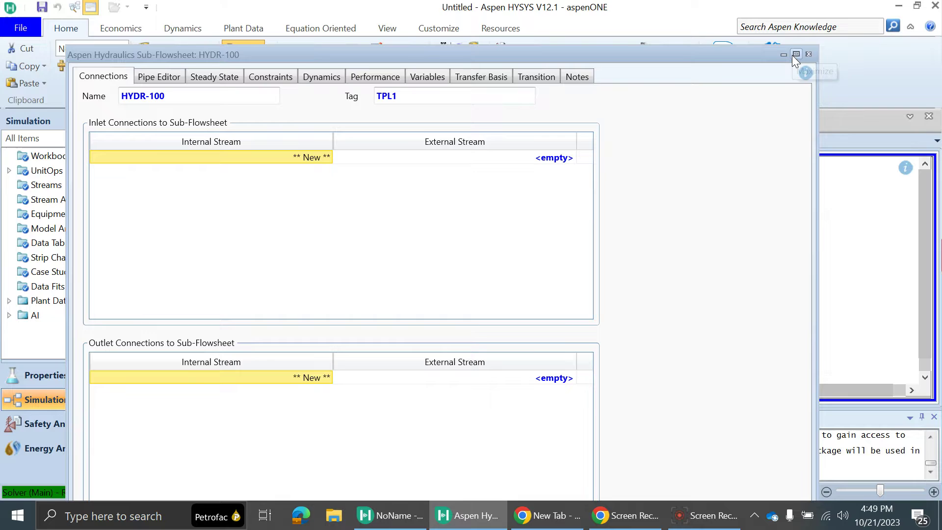
{"action": "left_click", "coordinate": [794, 55]}
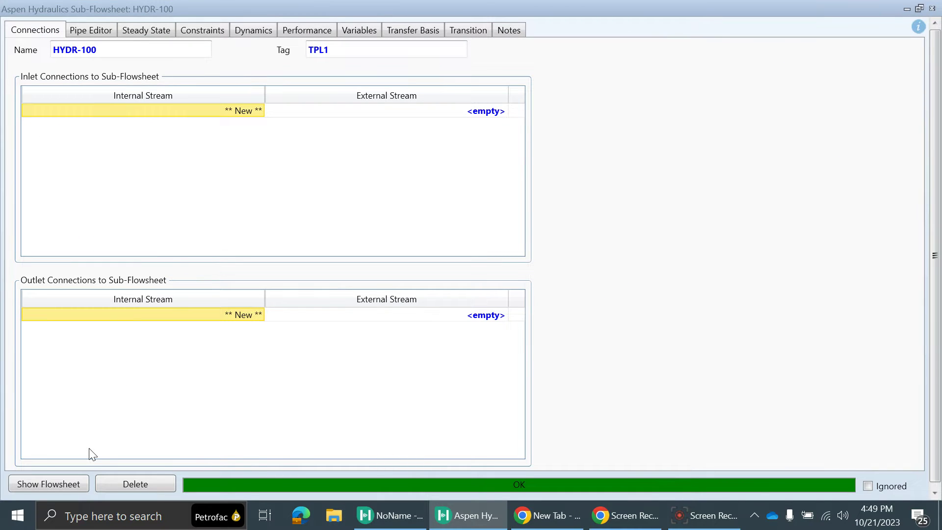
{"action": "left_click", "coordinate": [55, 486]}
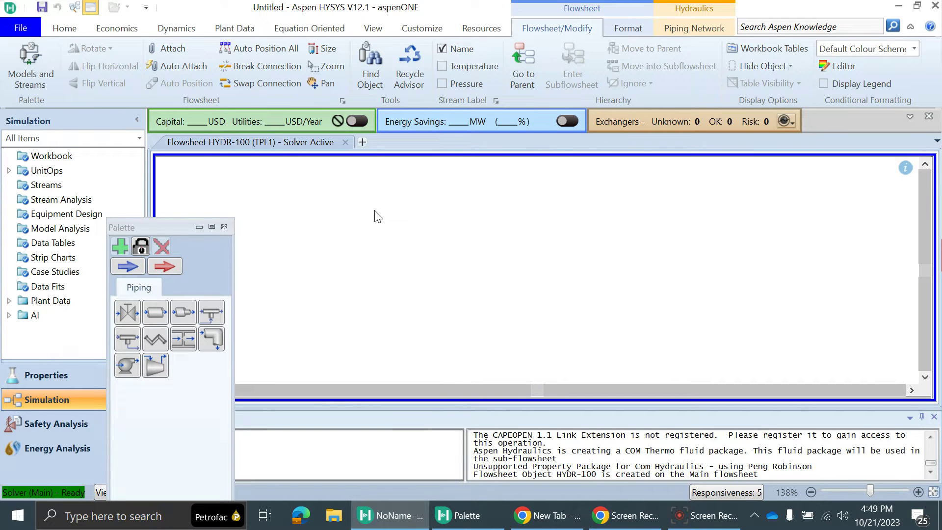
Step: Place Orifice-100 in the centre, with Pipe-100 to its left and Pipe-101 to its right
{"action": "left_click_drag", "start_coordinate": [171, 227], "coordinate": [102, 55]}
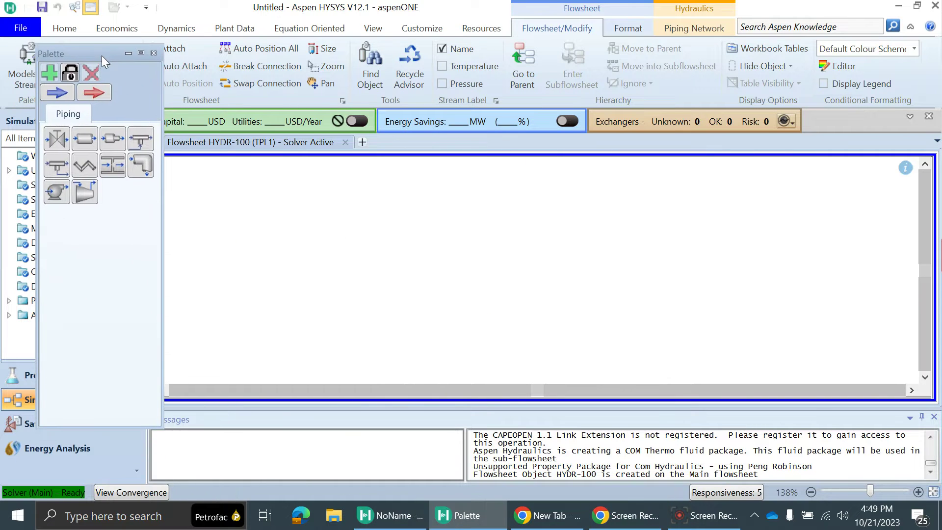
{"action": "left_click", "coordinate": [115, 167]}
{"action": "left_click", "coordinate": [496, 259]}
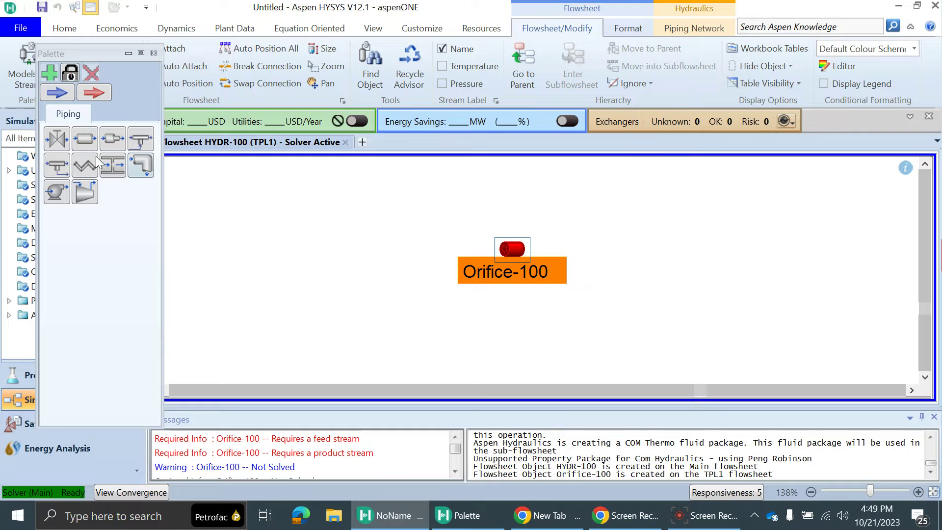
{"action": "left_click", "coordinate": [85, 138]}
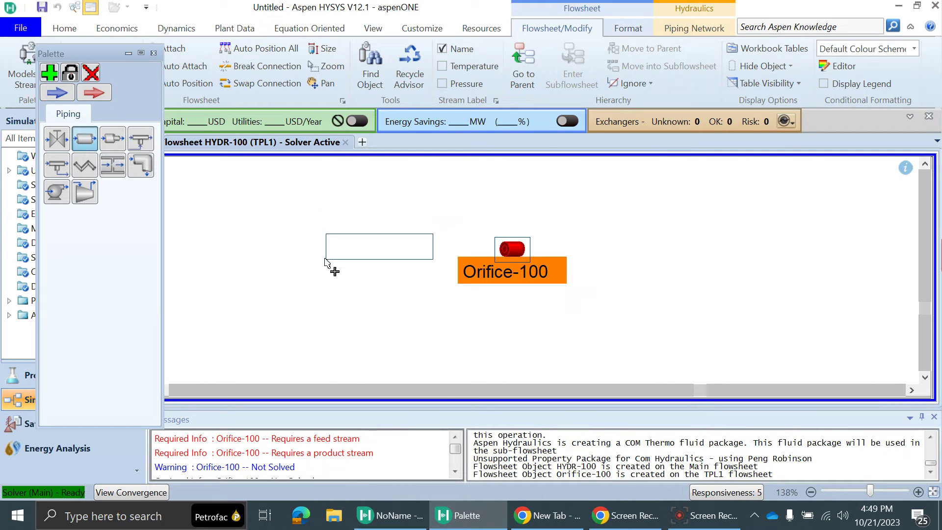
{"action": "left_click", "coordinate": [314, 269]}
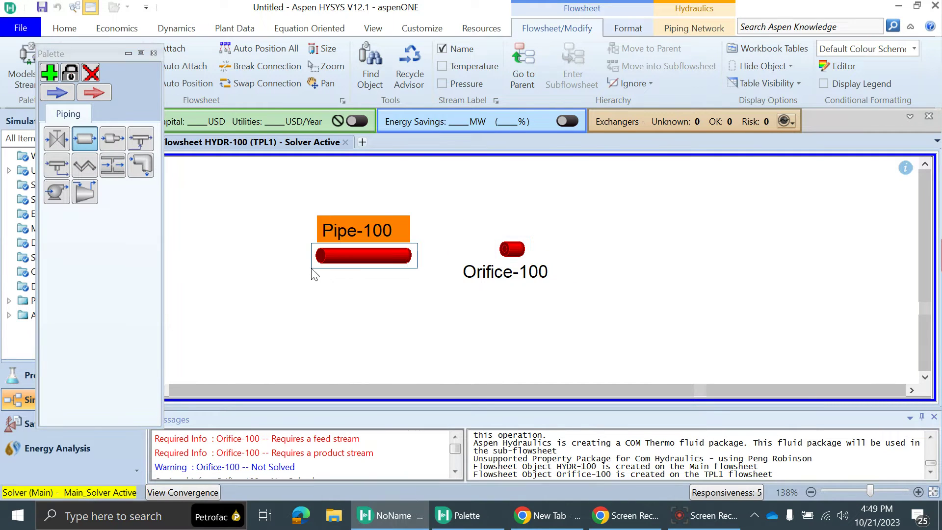
{"action": "left_click", "coordinate": [87, 142]}
{"action": "left_click", "coordinate": [623, 267]}
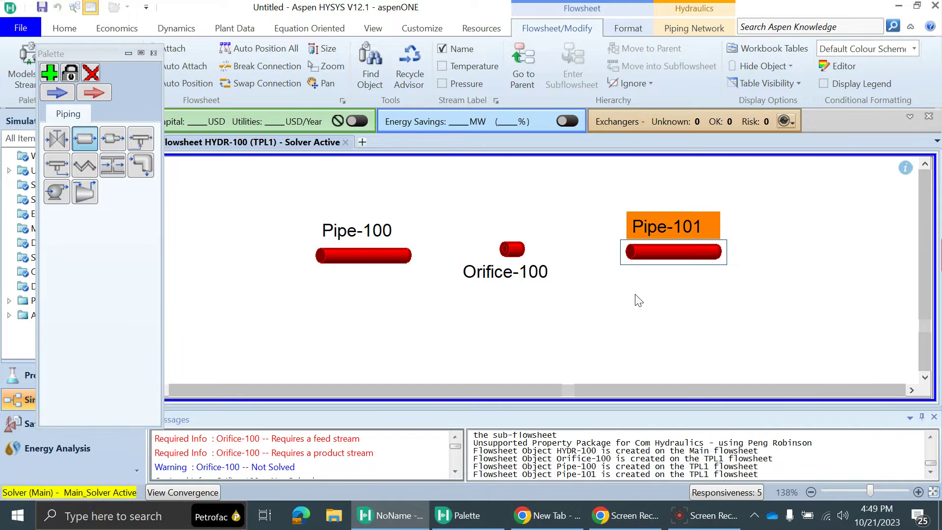
{"action": "scroll", "coordinate": [640, 290], "scroll_direction": "down", "scroll_amount": 4}
{"action": "left_click", "coordinate": [485, 265]}
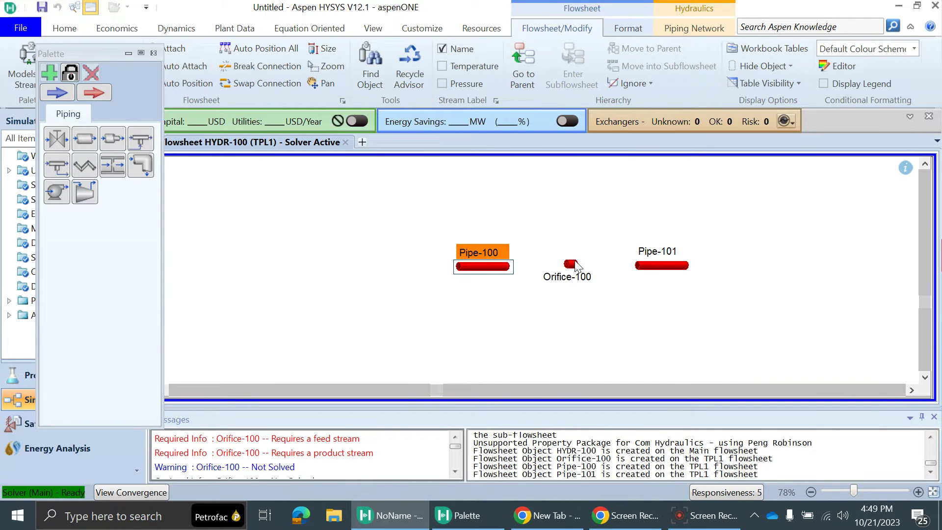
Step: Draw feed stream 100 into Pipe-100's inlet
{"action": "left_click", "coordinate": [153, 53]}
{"action": "scroll", "coordinate": [621, 300], "scroll_direction": "up", "scroll_amount": 1}
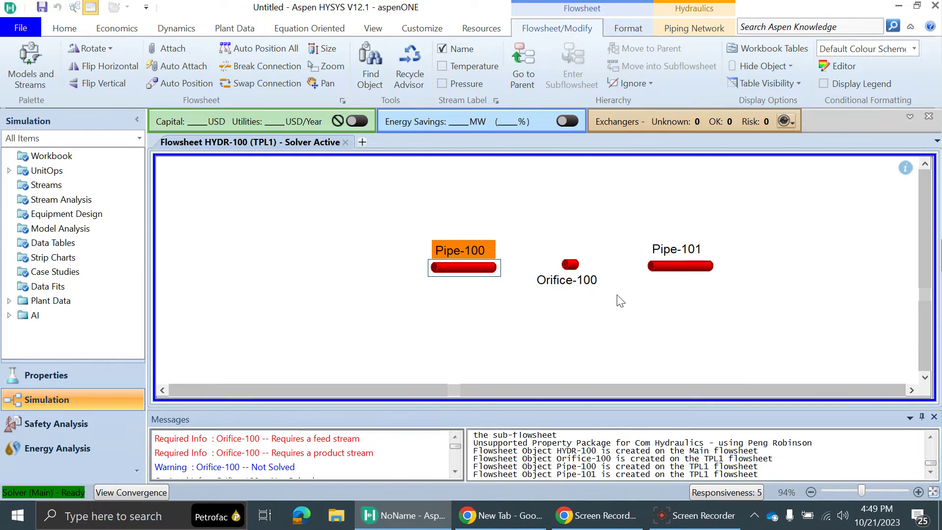
{"action": "scroll", "coordinate": [691, 267], "scroll_direction": "up", "scroll_amount": 1}
{"action": "left_click", "coordinate": [657, 270]}
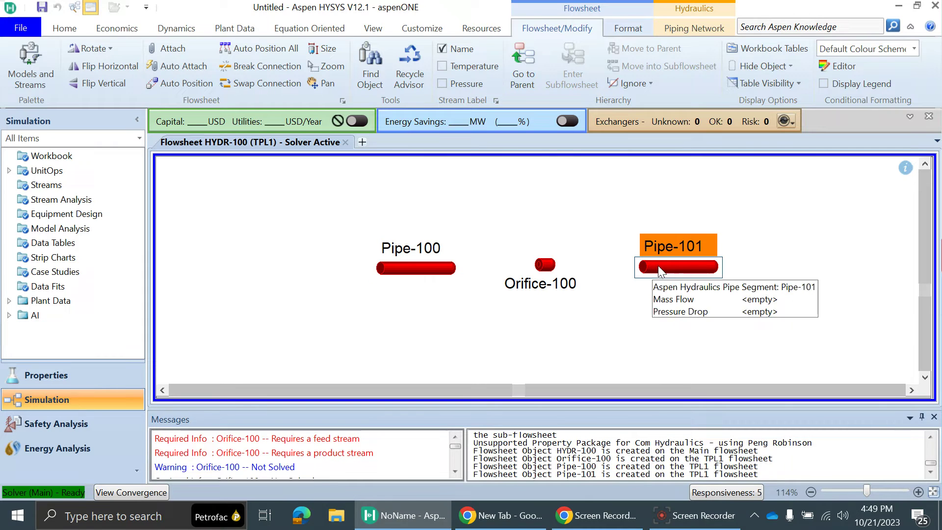
{"action": "left_click", "coordinate": [353, 271]}
{"action": "key", "text": "ctrl"}
{"action": "scroll", "coordinate": [379, 272], "scroll_direction": "up", "scroll_amount": 1}
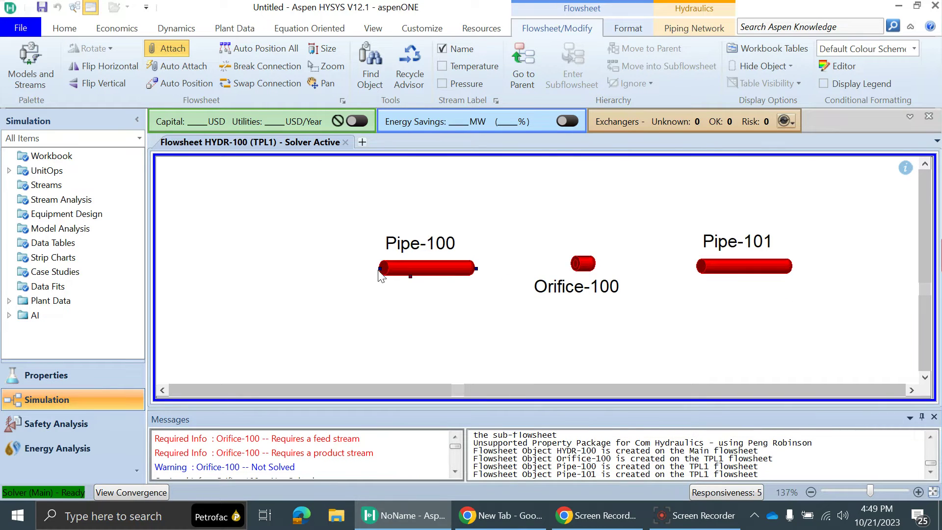
{"action": "left_click_drag", "start_coordinate": [381, 270], "coordinate": [286, 269]}
Step: Connect Pipe-100 to Orifice-100 (stream 101) and Orifice-100 to Pipe-101 (stream 102)
{"action": "scroll", "coordinate": [505, 261], "scroll_direction": "down", "scroll_amount": 2}
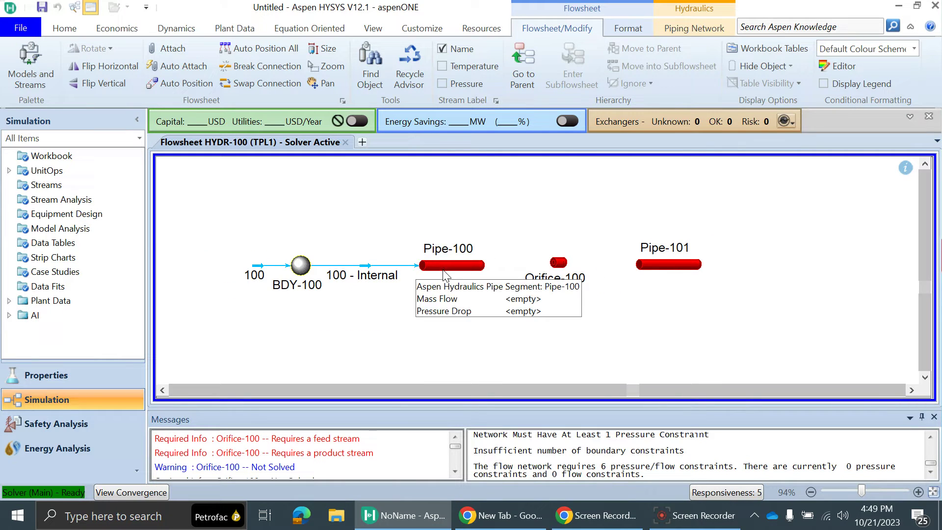
{"action": "scroll", "coordinate": [478, 267], "scroll_direction": "up", "scroll_amount": 2}
{"action": "key", "text": "ctrl"}
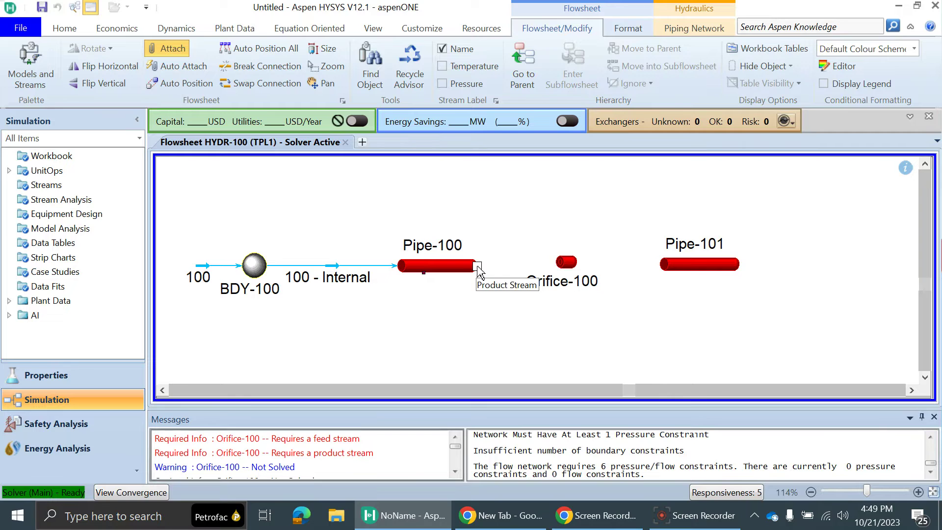
{"action": "left_click_drag", "start_coordinate": [478, 267], "coordinate": [564, 266]}
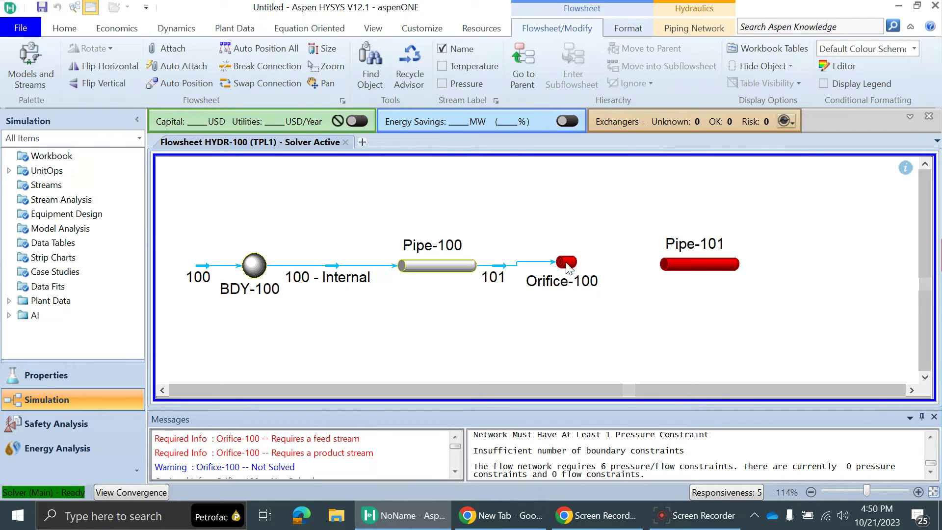
{"action": "left_click_drag", "start_coordinate": [673, 275], "coordinate": [680, 279]}
{"action": "key", "text": "ctrl"}
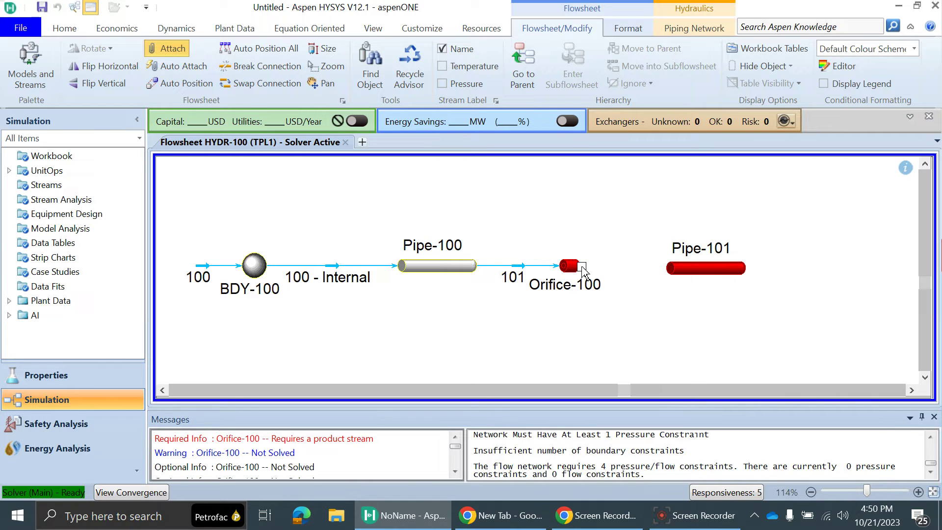
{"action": "left_click_drag", "start_coordinate": [582, 266], "coordinate": [669, 270]}
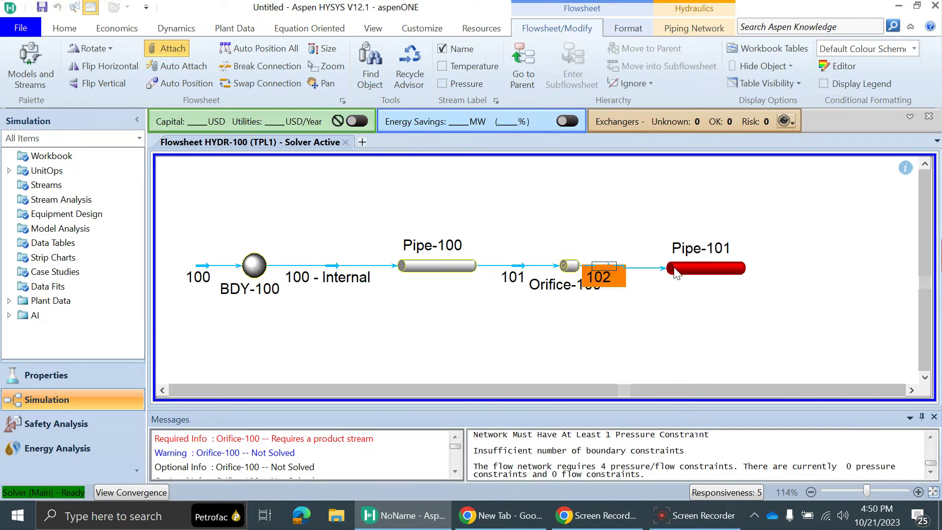
{"action": "left_click", "coordinate": [743, 268]}
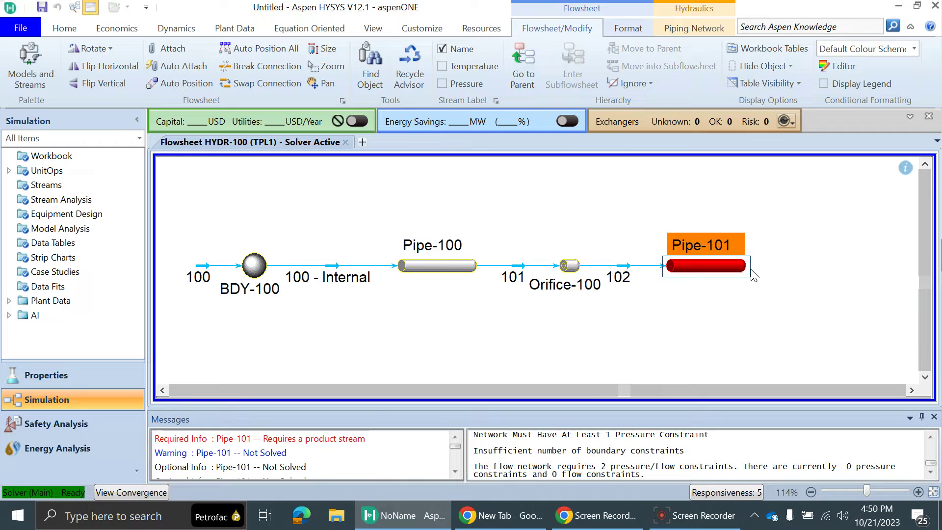
Step: Add outlet stream 103 leaving Pipe-101 and shift the stream 100 label slightly left
{"action": "key", "text": "ctrl"}
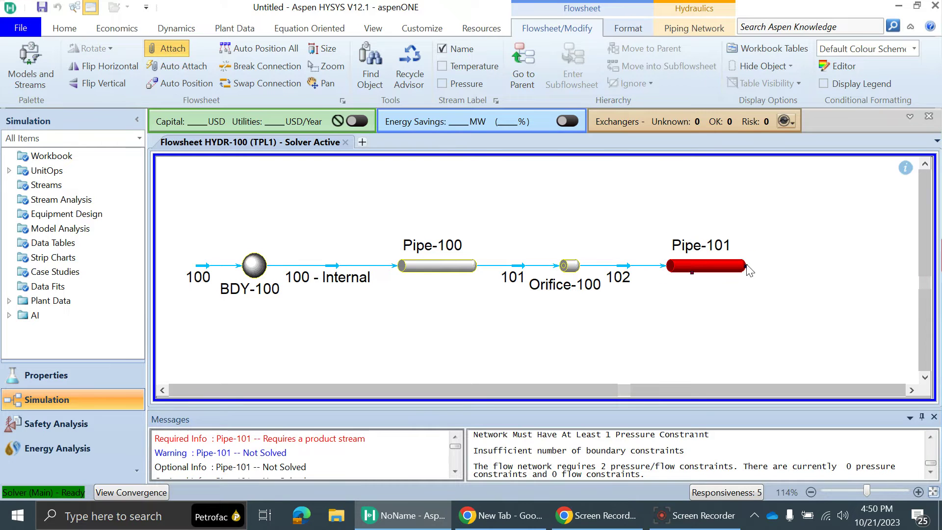
{"action": "left_click_drag", "start_coordinate": [745, 266], "coordinate": [831, 269]}
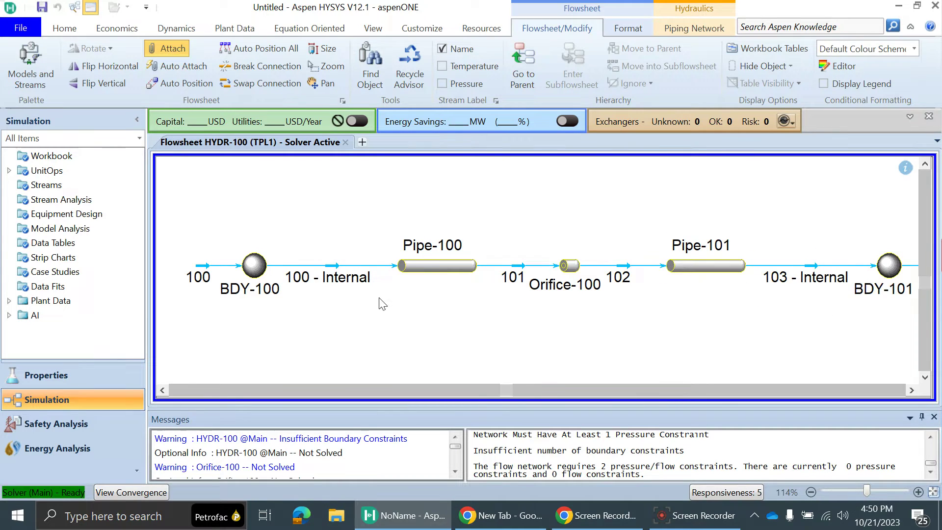
{"action": "scroll", "coordinate": [378, 300], "scroll_direction": "down", "scroll_amount": 2}
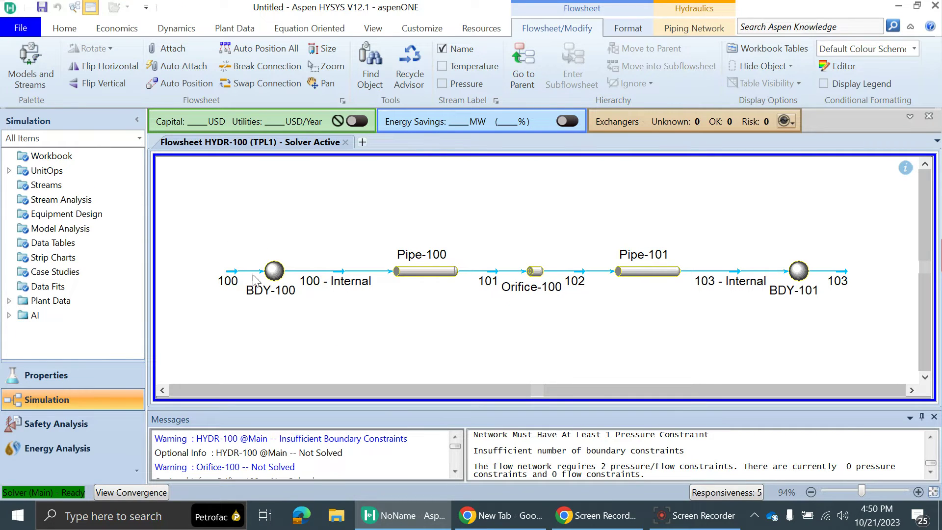
{"action": "left_click_drag", "start_coordinate": [230, 277], "coordinate": [227, 276]}
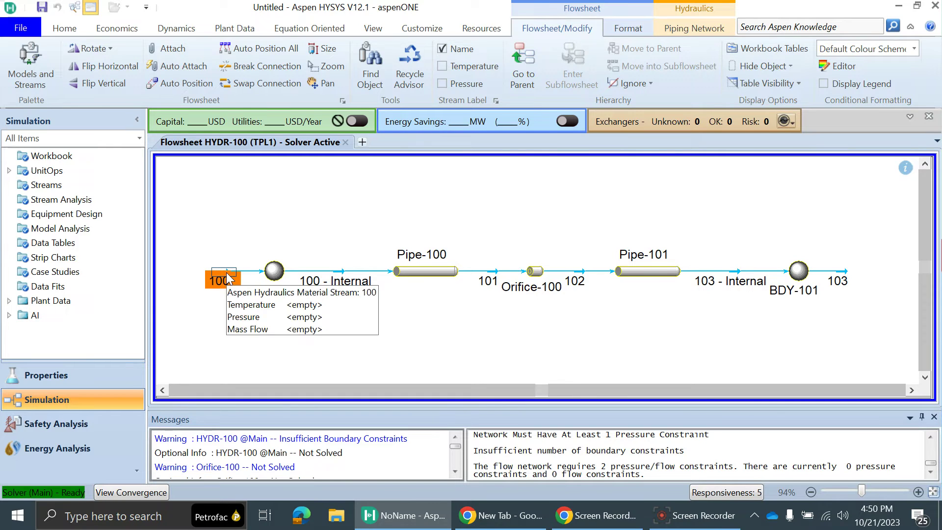
Step: Set feed stream 100's conditions to 5 bar_g pressure and 30 °C temperature
{"action": "double_click", "coordinate": [226, 275]}
{"action": "left_click_drag", "start_coordinate": [791, 72], "coordinate": [567, 65]}
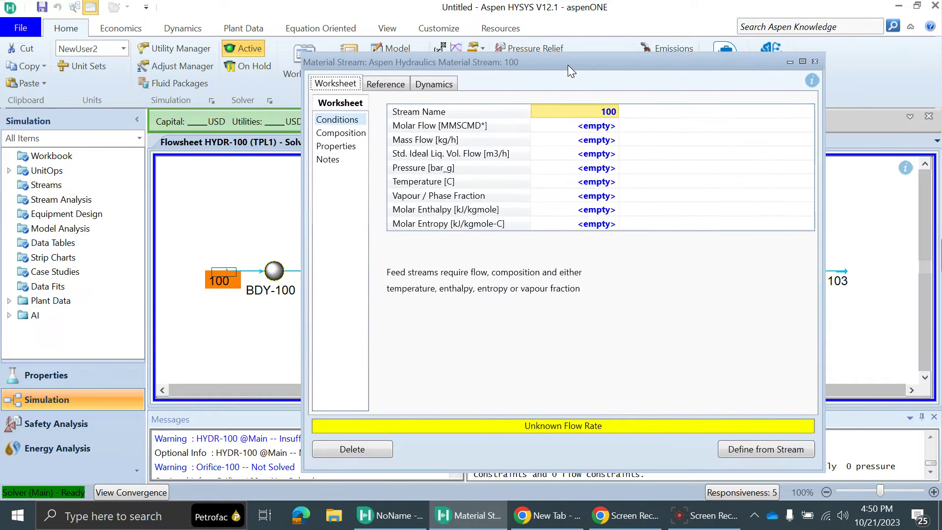
{"action": "left_click", "coordinate": [595, 169]}
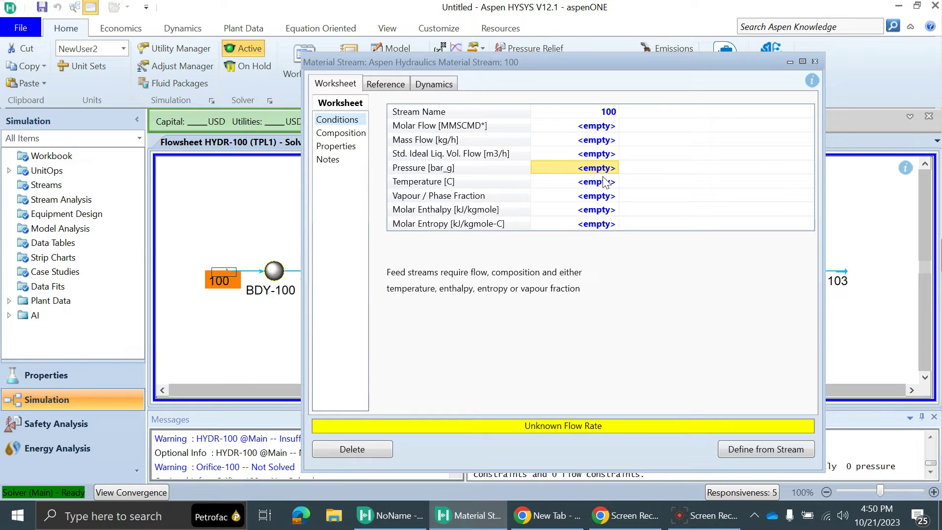
{"action": "type", "text": "5"}
{"action": "key", "text": "Return"}
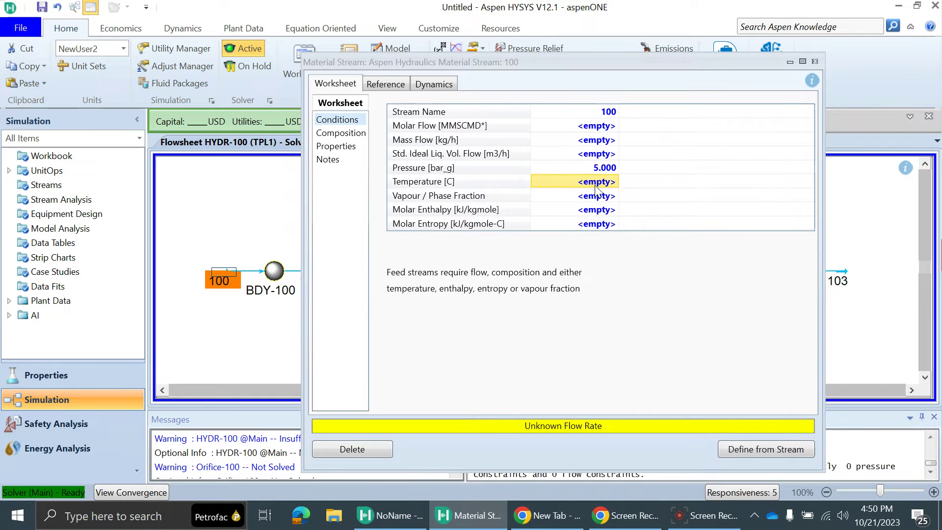
{"action": "left_click", "coordinate": [595, 185]}
{"action": "type", "text": "30"}
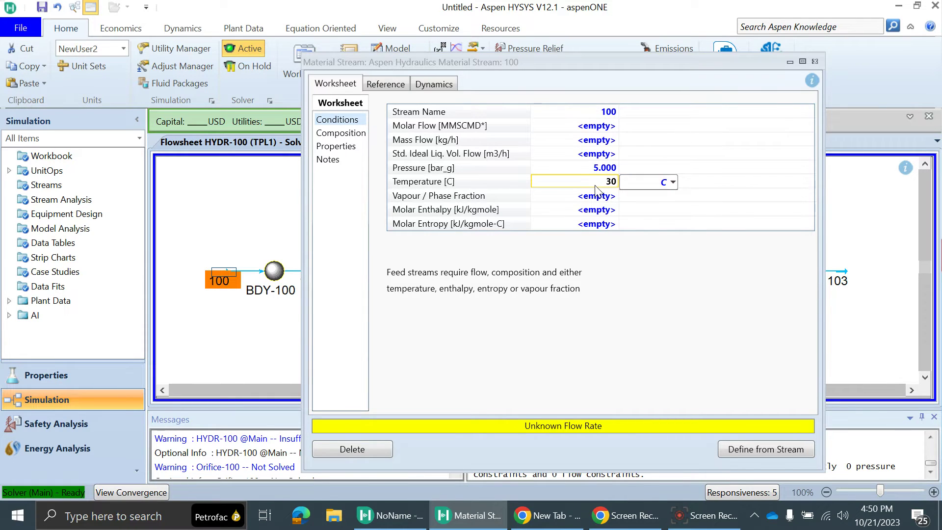
{"action": "key", "text": "Return"}
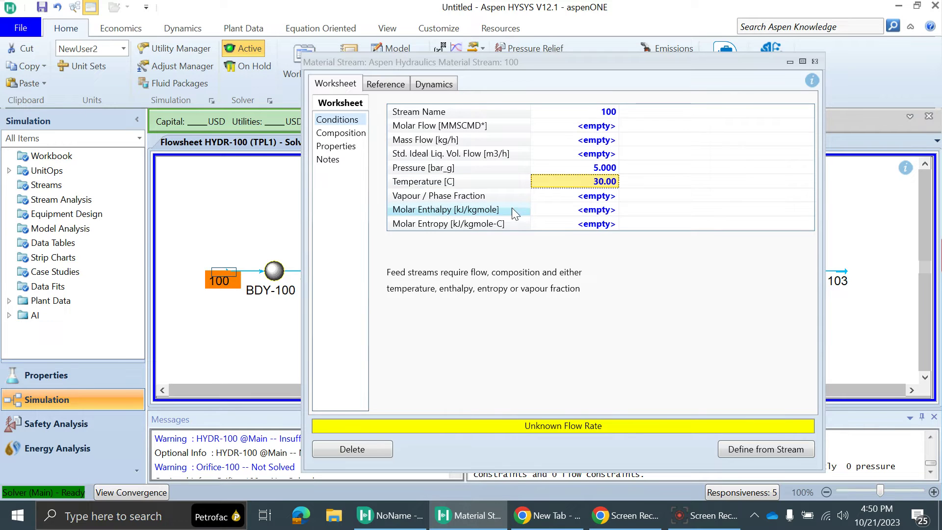
Step: Give stream 100 a pure H2O composition (mole fraction 1) and close it
{"action": "left_click", "coordinate": [343, 133]}
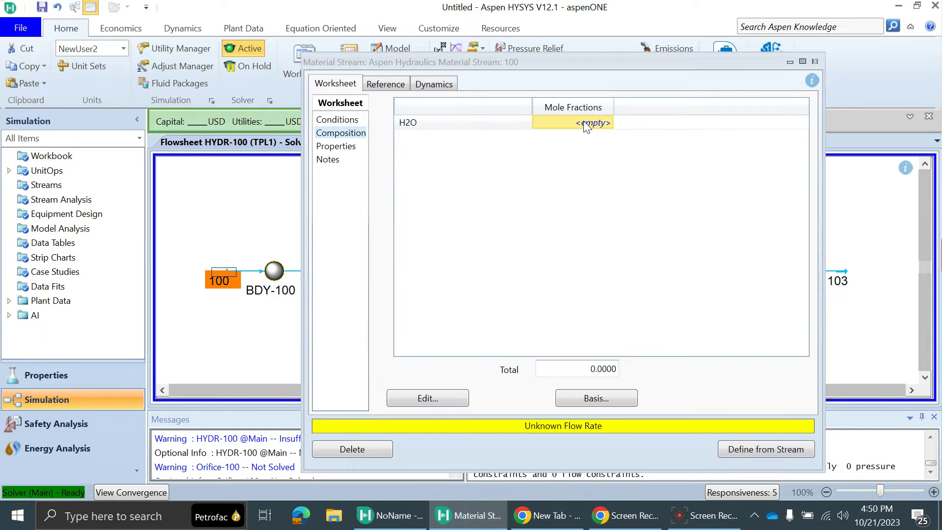
{"action": "type", "text": "1"}
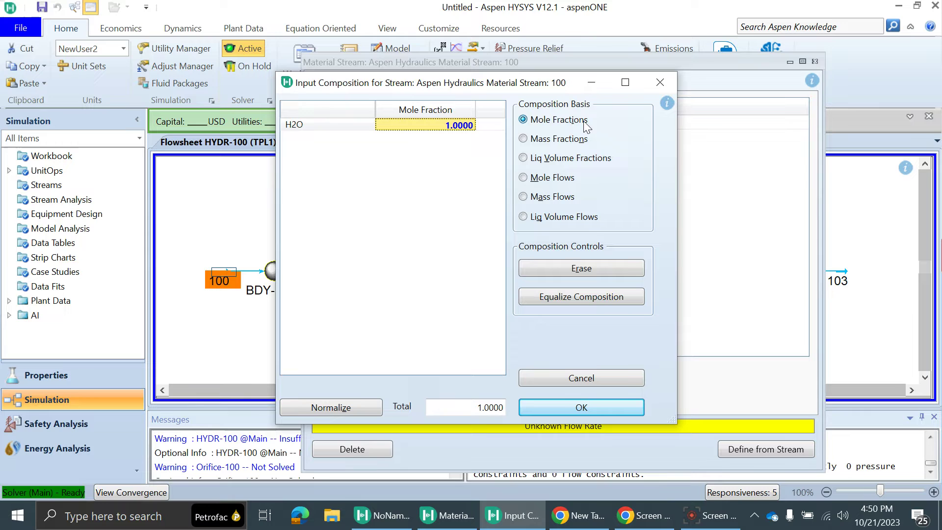
{"action": "left_click", "coordinate": [579, 408]}
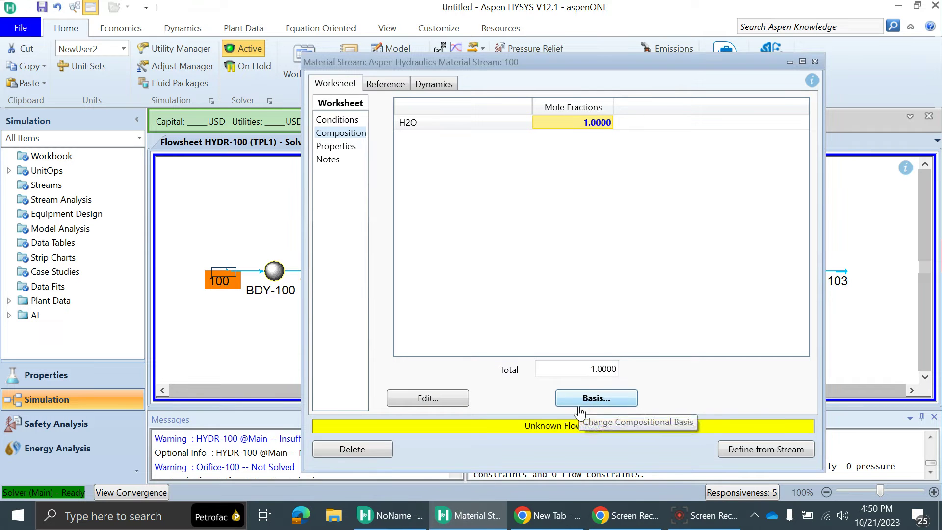
{"action": "left_click", "coordinate": [815, 61]}
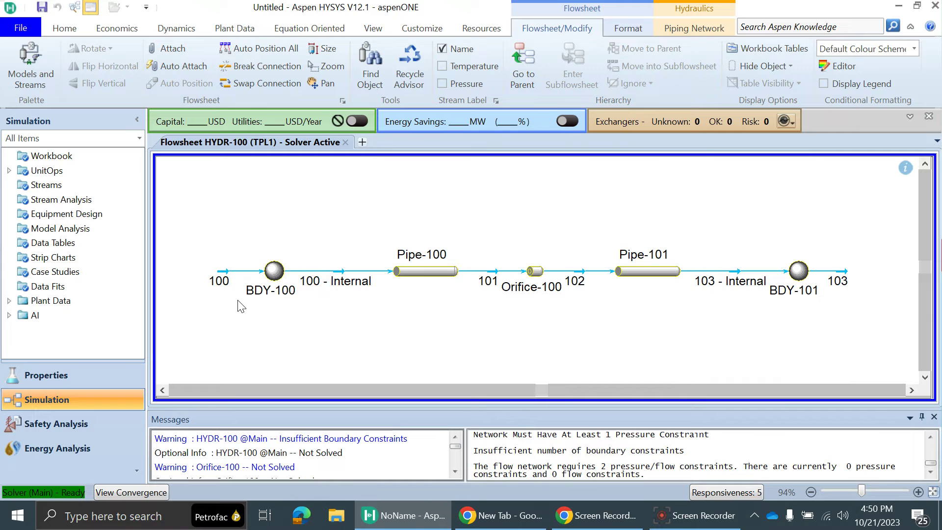
Step: Set Pipe-100's length to 1 m in its dimension data
{"action": "double_click", "coordinate": [434, 269]}
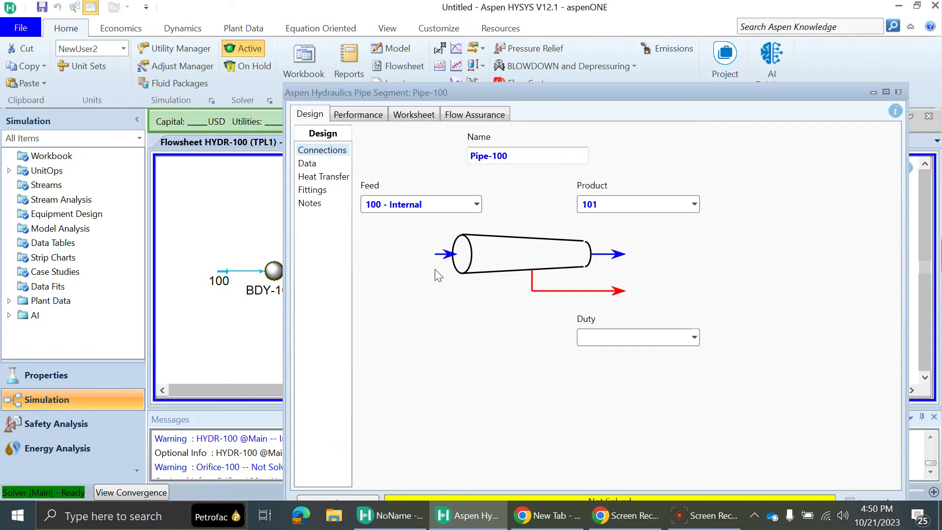
{"action": "left_click", "coordinate": [329, 168]}
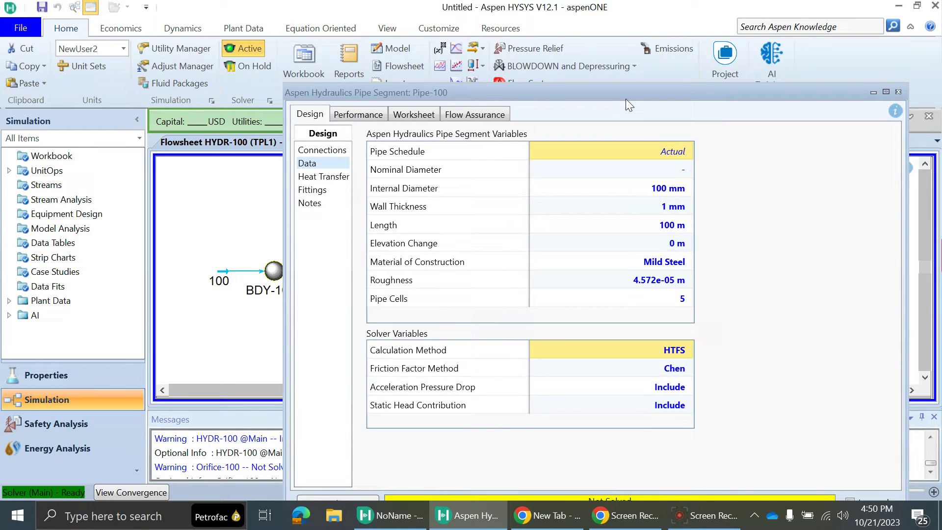
{"action": "left_click_drag", "start_coordinate": [626, 96], "coordinate": [505, 44]}
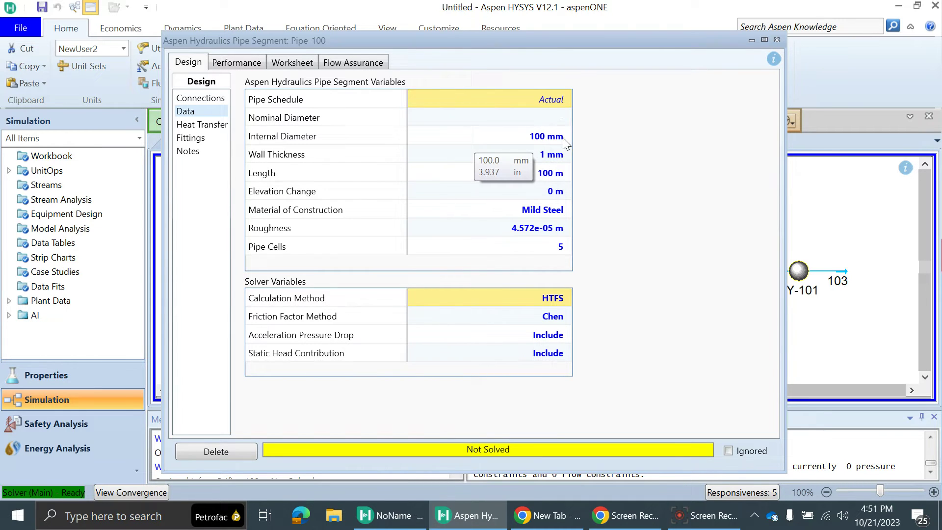
{"action": "left_click", "coordinate": [547, 175]}
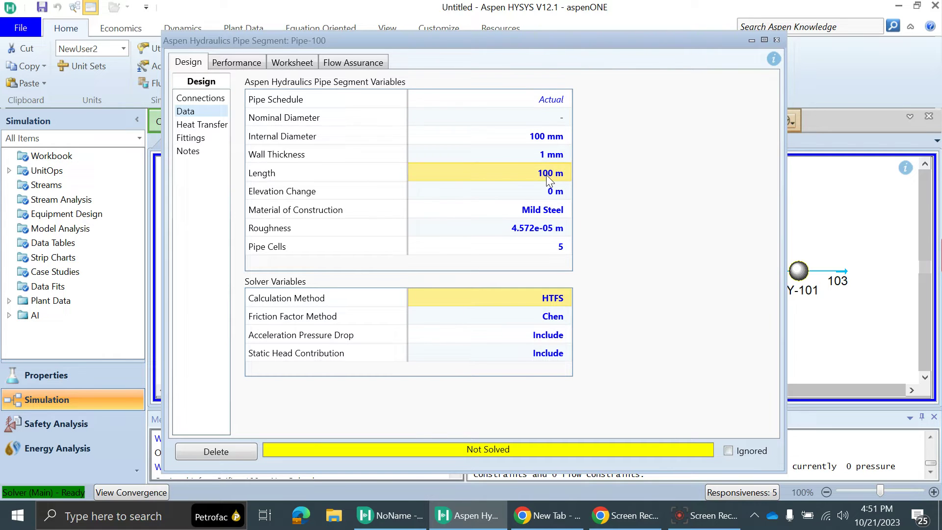
{"action": "type", "text": "1"}
{"action": "key", "text": "Return"}
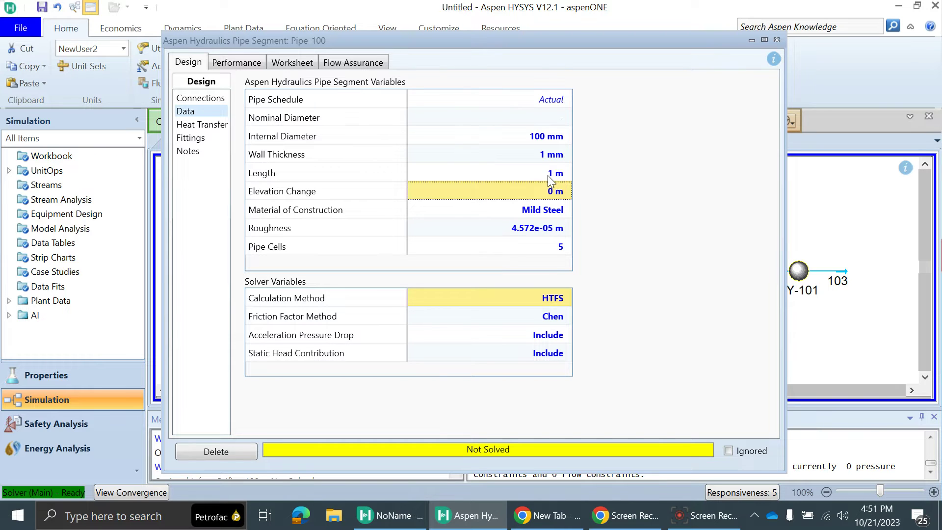
{"action": "mouse_move", "coordinate": [525, 136]}
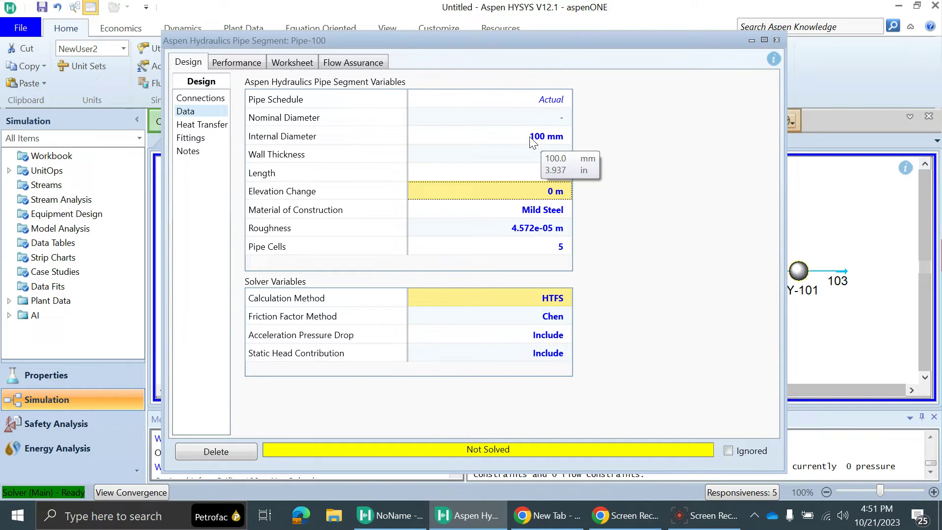
{"action": "left_click", "coordinate": [513, 171]}
{"action": "left_click", "coordinate": [776, 43]}
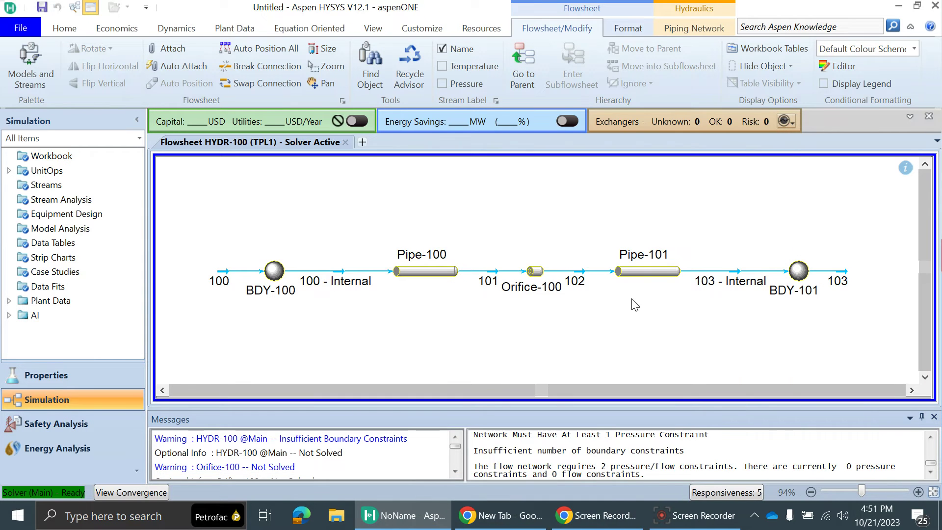
Step: Set Pipe-101's length to 1 m as well
{"action": "double_click", "coordinate": [650, 277]}
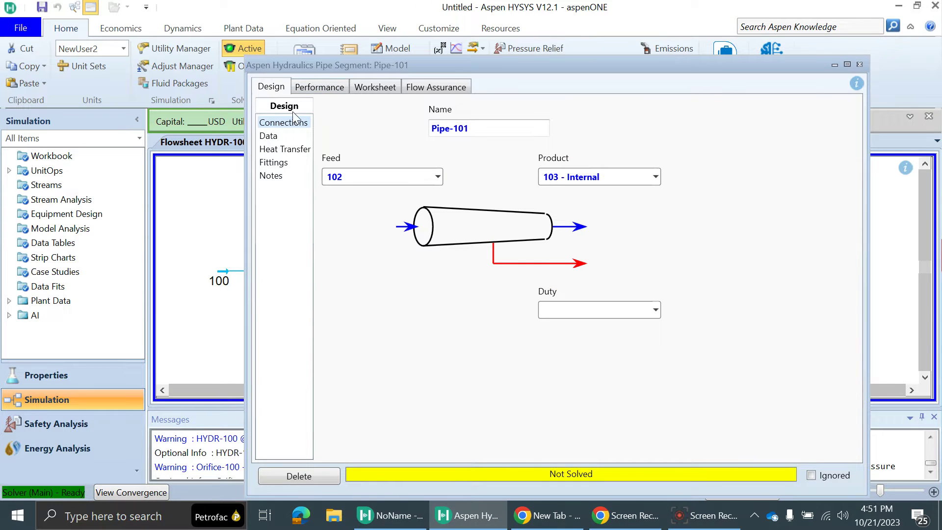
{"action": "left_click", "coordinate": [268, 136]}
{"action": "left_click", "coordinate": [596, 194]}
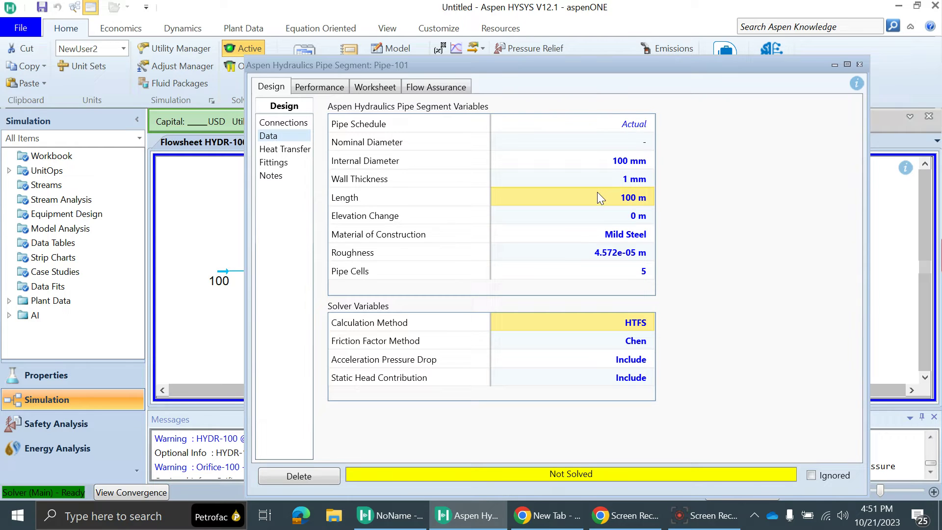
{"action": "type", "text": "1"}
{"action": "key", "text": "Return"}
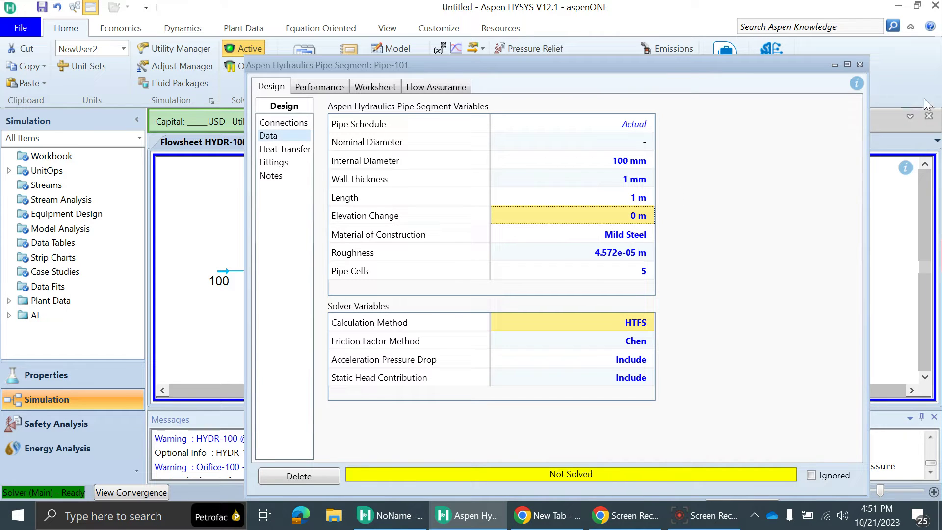
{"action": "left_click", "coordinate": [860, 65]}
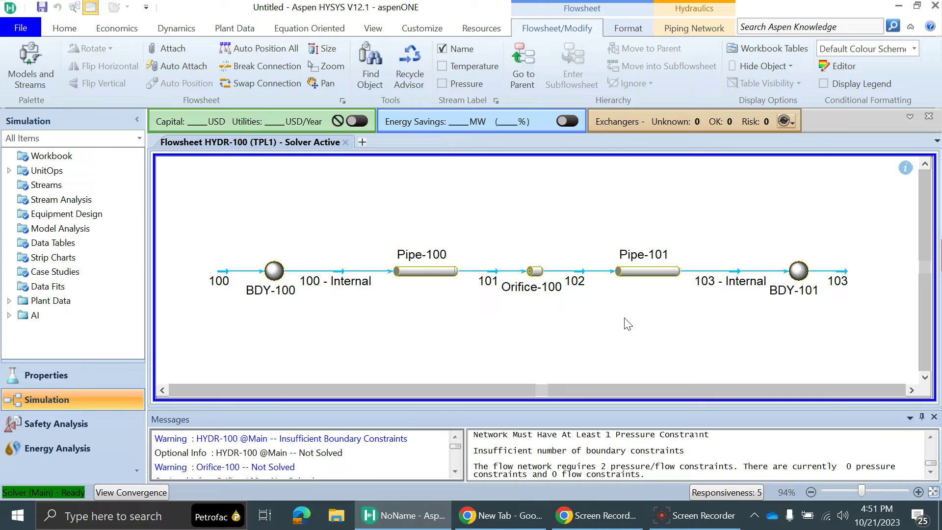
Step: Enter a 10 mm throat diameter in Orifice-100's size data
{"action": "scroll", "coordinate": [579, 313], "scroll_direction": "right", "scroll_amount": 2}
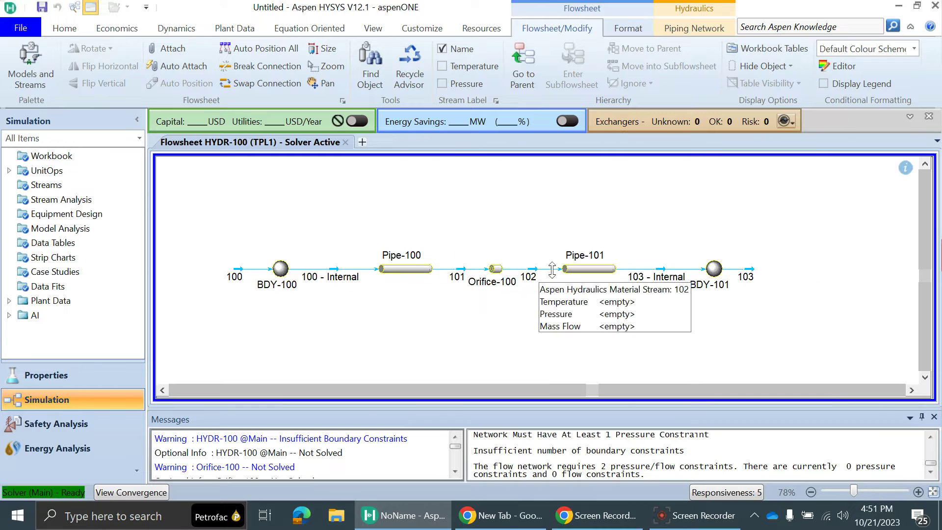
{"action": "double_click", "coordinate": [485, 269]}
{"action": "left_click_drag", "start_coordinate": [554, 123], "coordinate": [371, 58]}
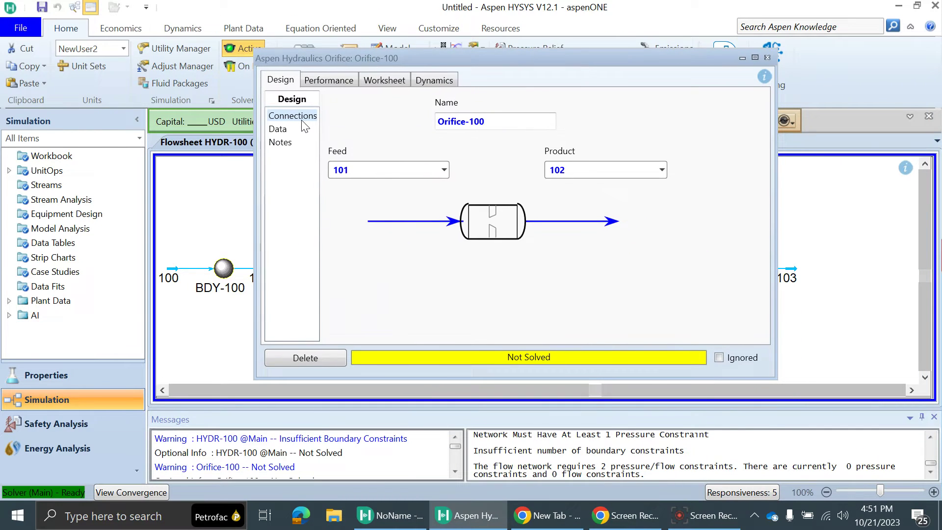
{"action": "left_click", "coordinate": [280, 129]}
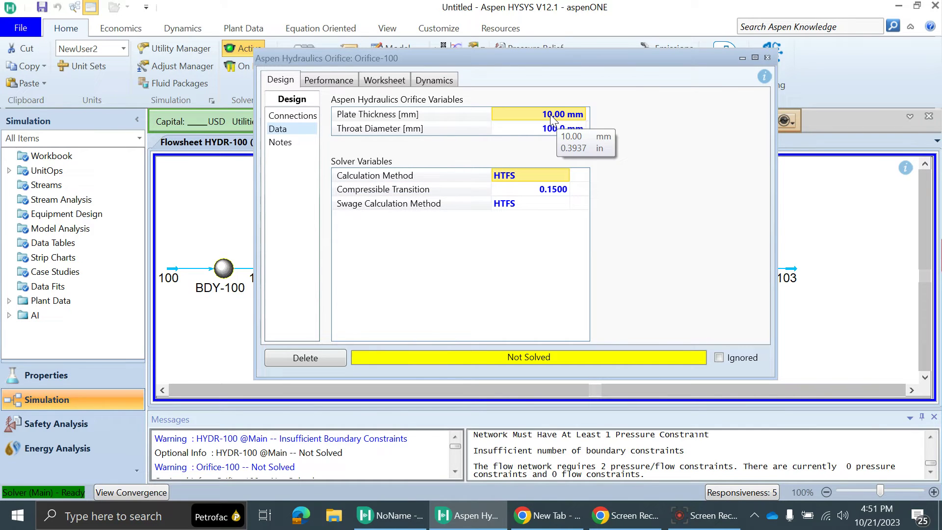
{"action": "left_click", "coordinate": [552, 128]}
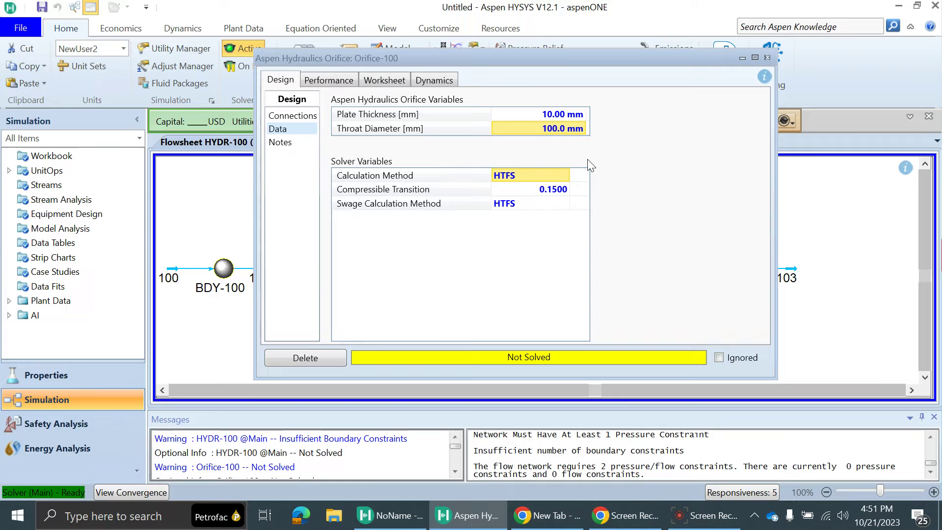
{"action": "type", "text": "10"}
{"action": "key", "text": "Return"}
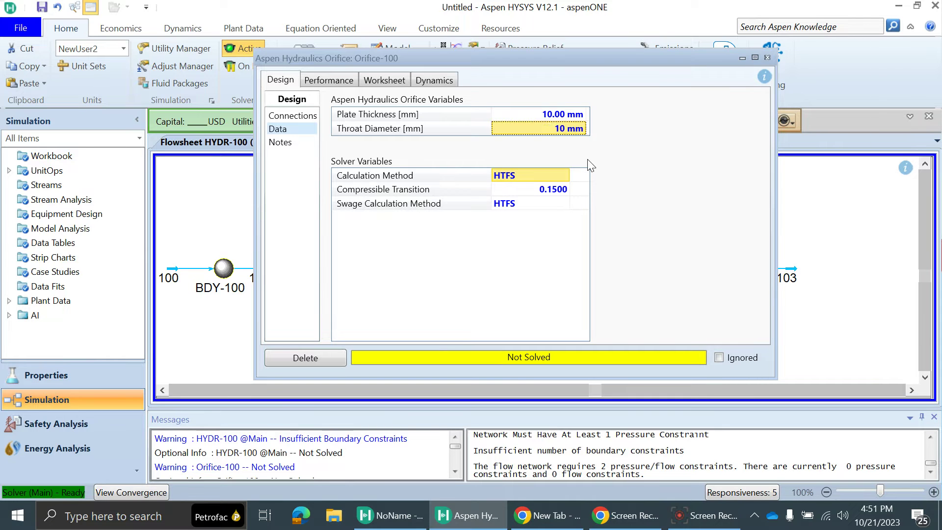
{"action": "left_click", "coordinate": [768, 58]}
{"action": "scroll", "coordinate": [575, 279], "scroll_direction": "down", "scroll_amount": 3}
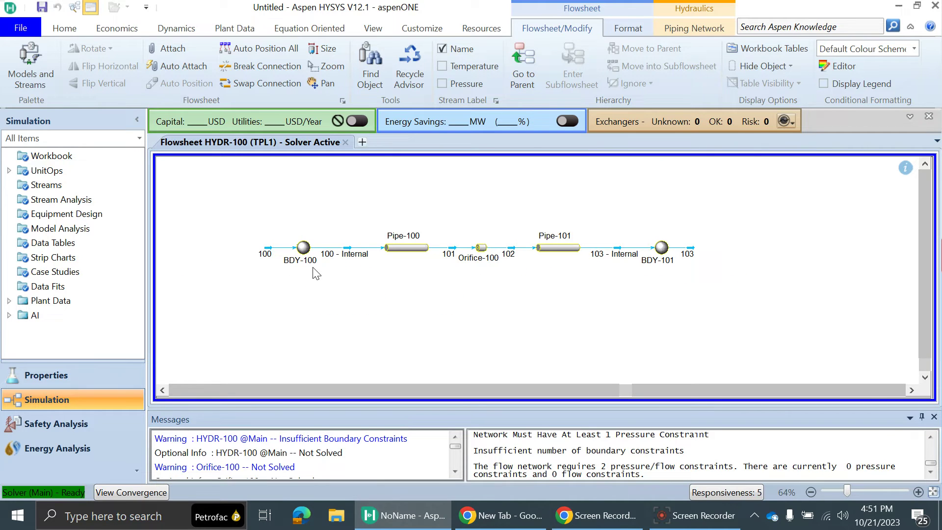
Step: In the network's system constraints, pressure-constrain streams 100 and 103, with stream 103 at 0 bar_g
{"action": "mouse_move", "coordinate": [307, 254]}
{"action": "double_click", "coordinate": [311, 252]}
{"action": "left_click_drag", "start_coordinate": [594, 125], "coordinate": [432, 87]}
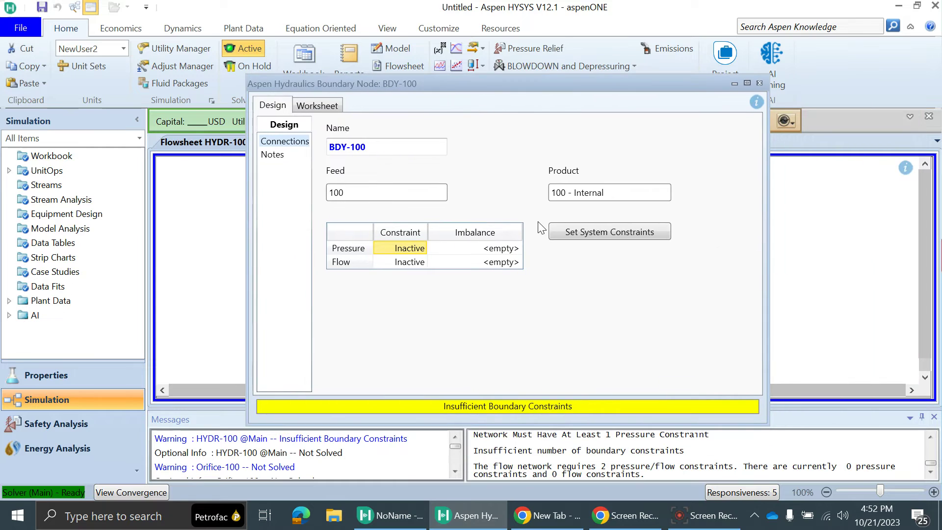
{"action": "left_click", "coordinate": [593, 238]}
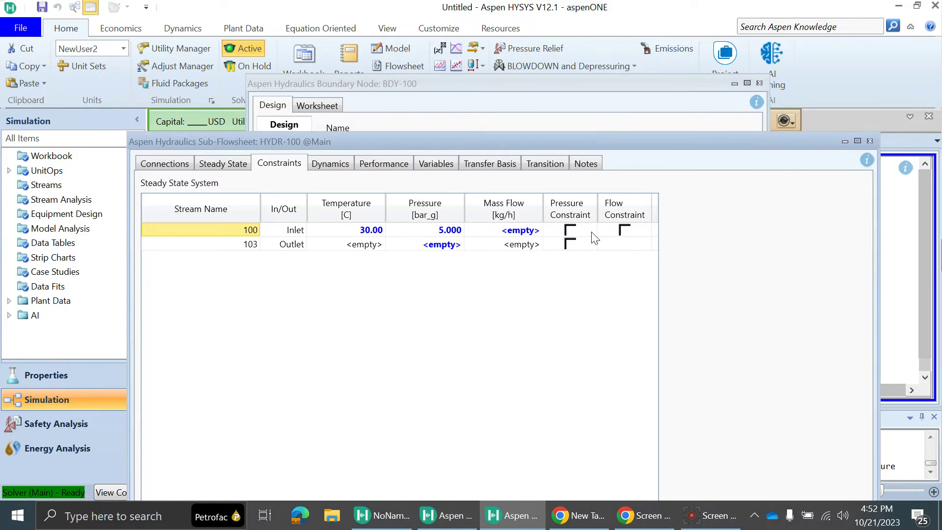
{"action": "left_click_drag", "start_coordinate": [646, 143], "coordinate": [610, 50]}
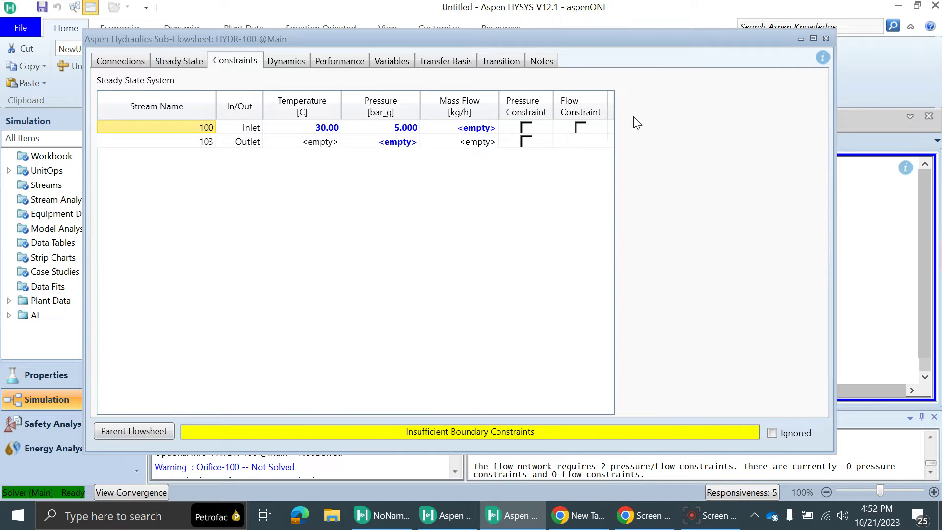
{"action": "left_click_drag", "start_coordinate": [611, 41], "coordinate": [619, 39]}
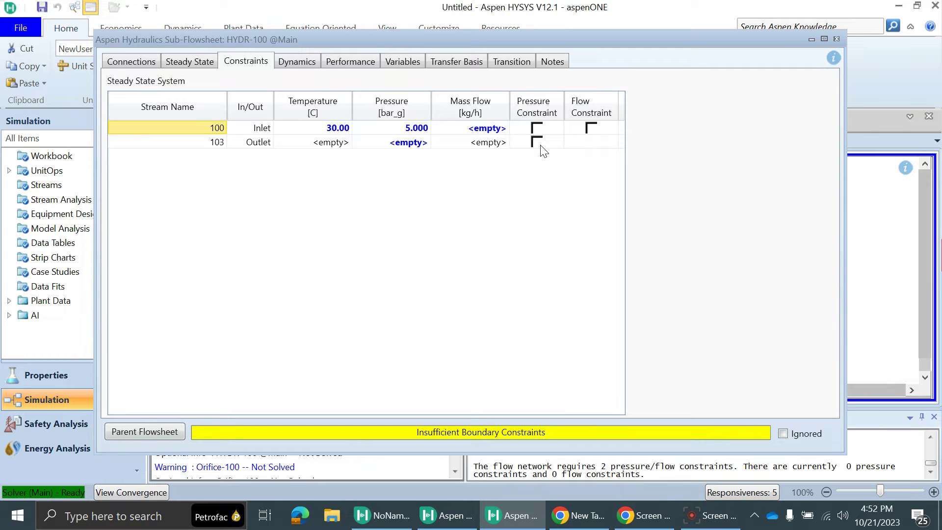
{"action": "left_click", "coordinate": [537, 130]}
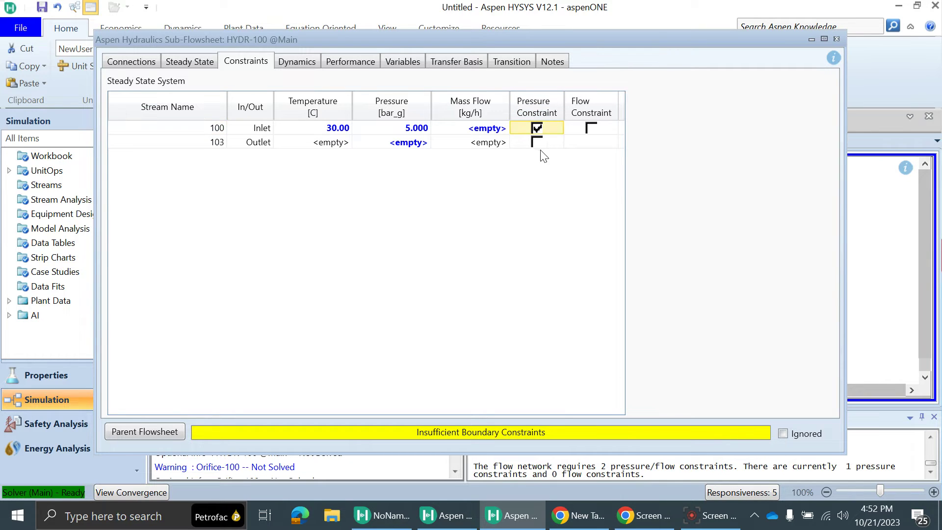
{"action": "left_click", "coordinate": [536, 143]}
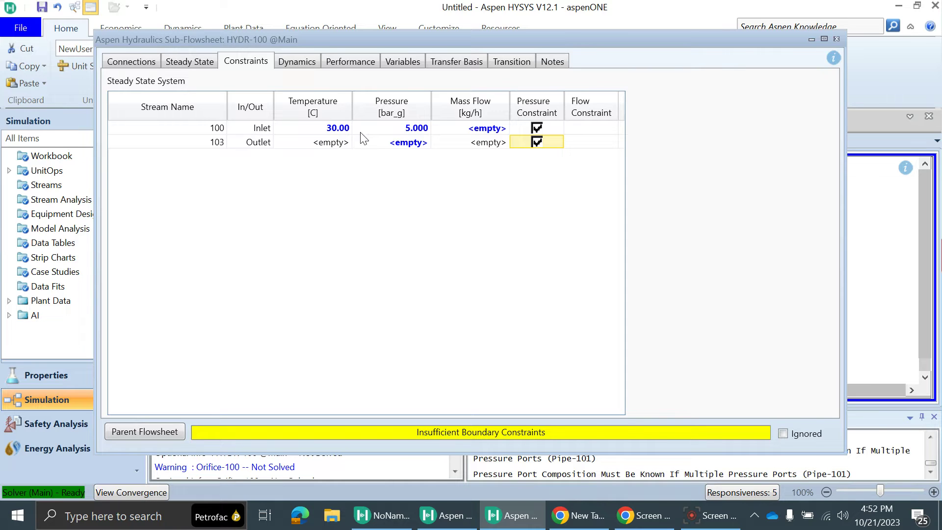
{"action": "left_click", "coordinate": [403, 143]}
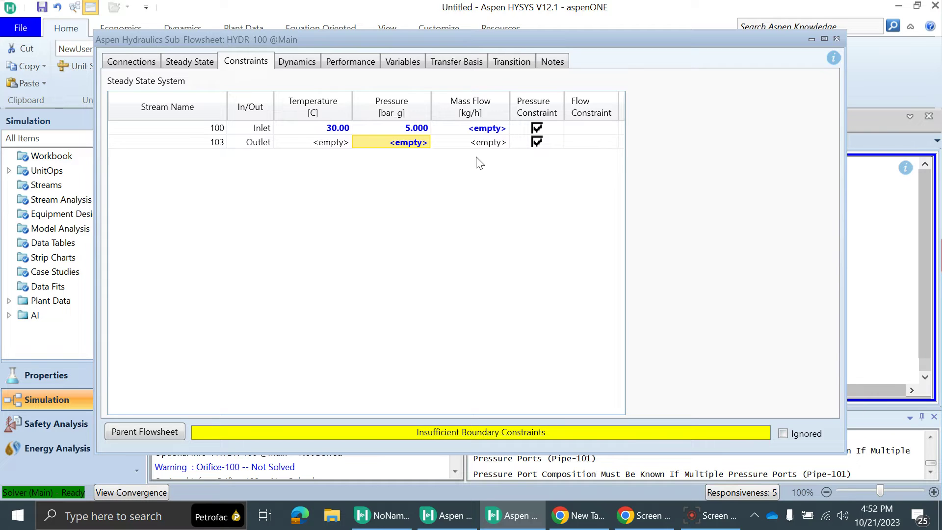
{"action": "type", "text": "0"}
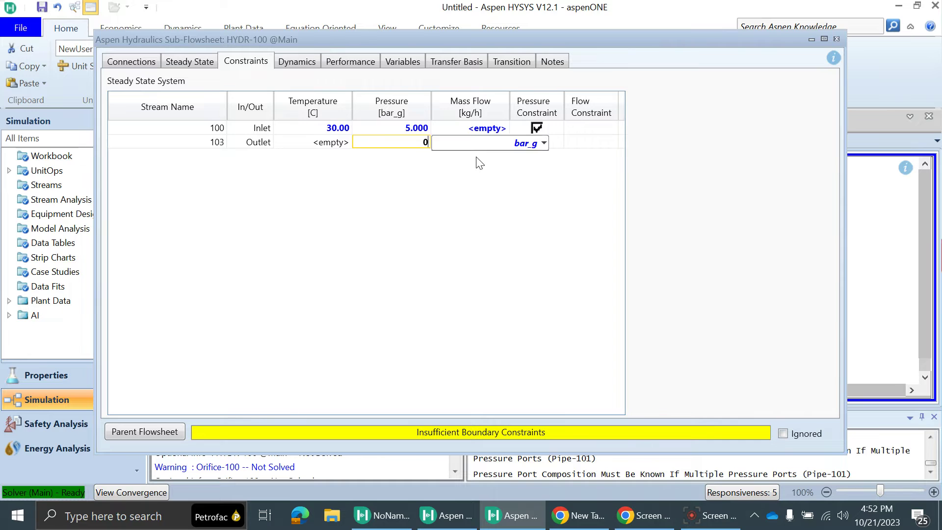
{"action": "key", "text": "Return"}
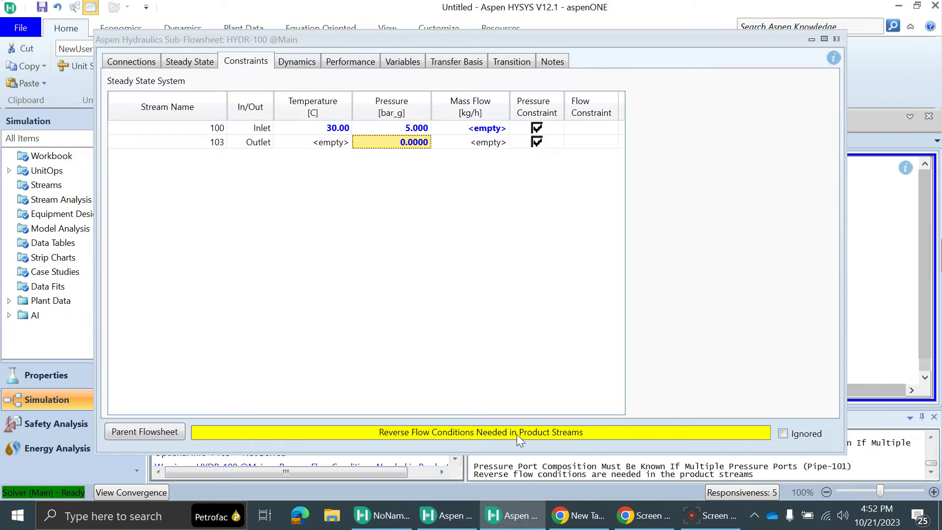
Step: Make vapour fraction 0 the reverse-flow specification of outlet stream 103
{"action": "left_click", "coordinate": [835, 39]}
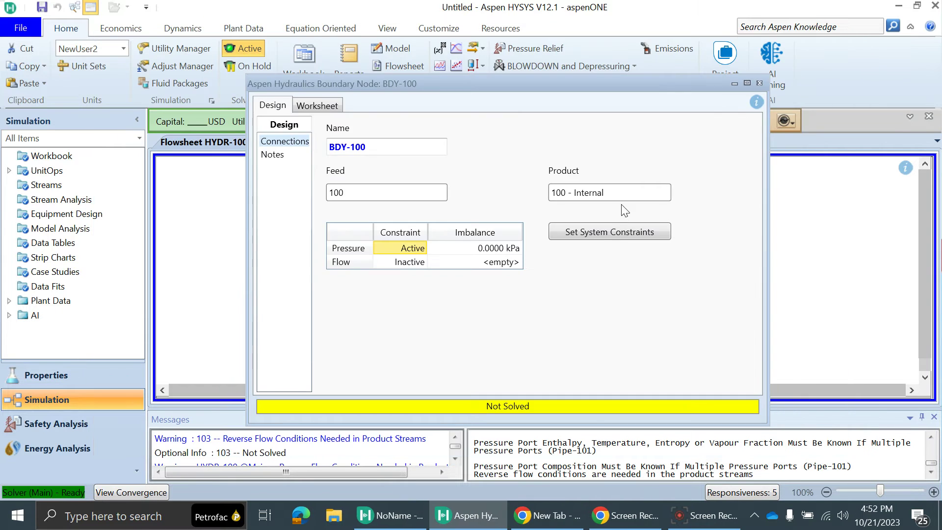
{"action": "left_click", "coordinate": [759, 83]}
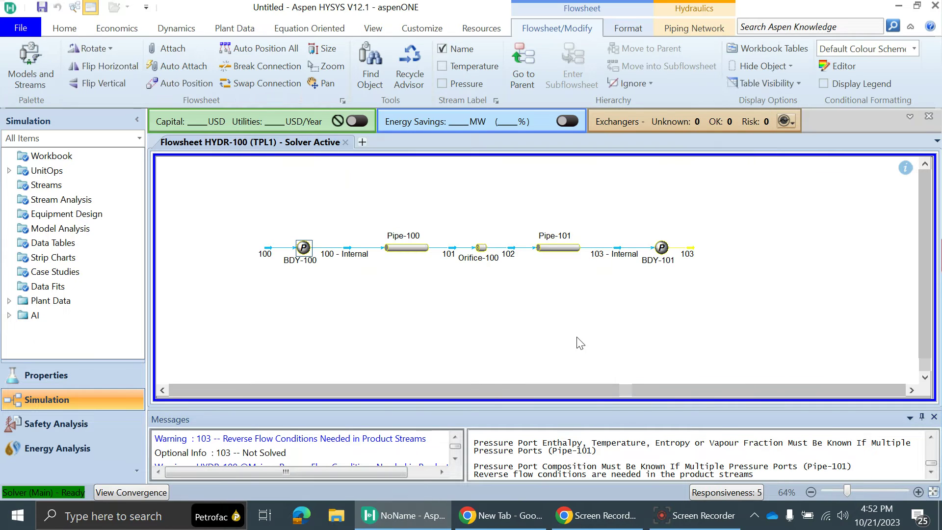
{"action": "double_click", "coordinate": [693, 255]}
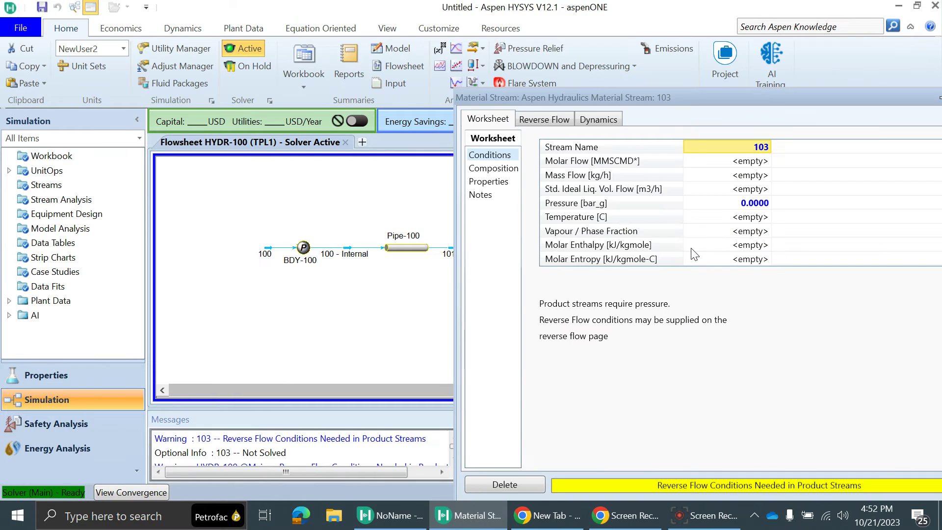
{"action": "left_click_drag", "start_coordinate": [539, 97], "coordinate": [534, 57]}
{"action": "left_click", "coordinate": [369, 60]}
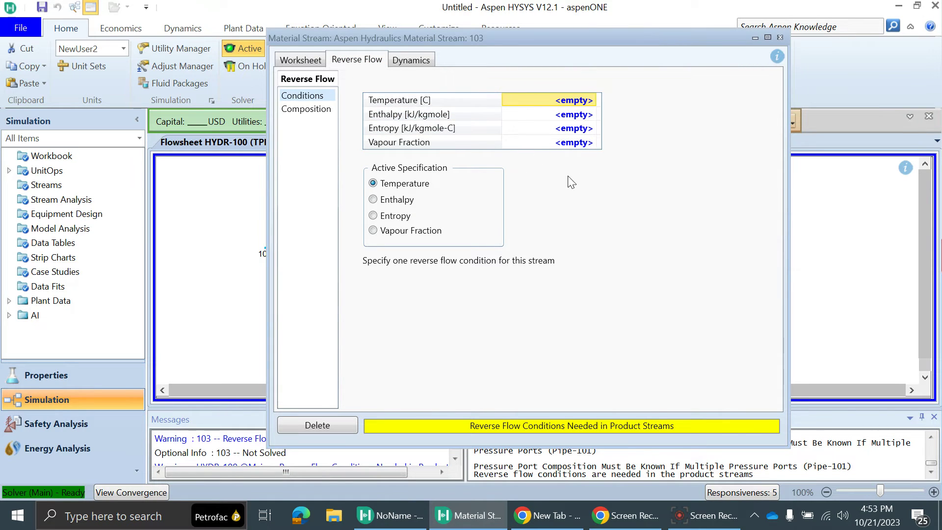
{"action": "left_click", "coordinate": [417, 234]}
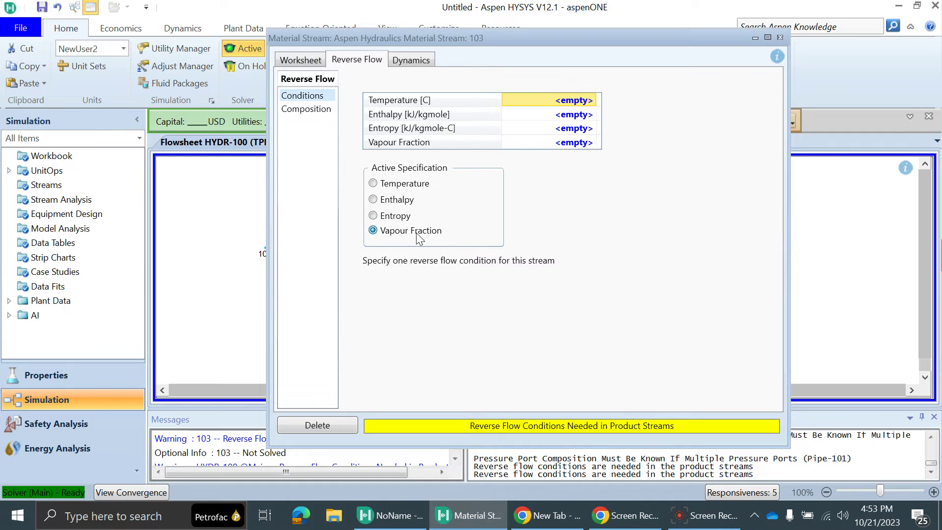
{"action": "left_click", "coordinate": [574, 147]}
{"action": "type", "text": "0"}
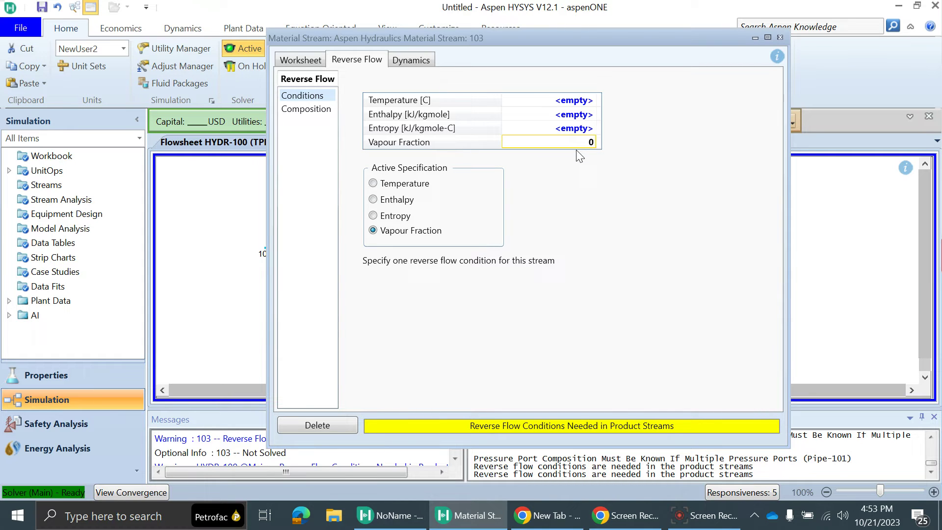
{"action": "key", "text": "Return"}
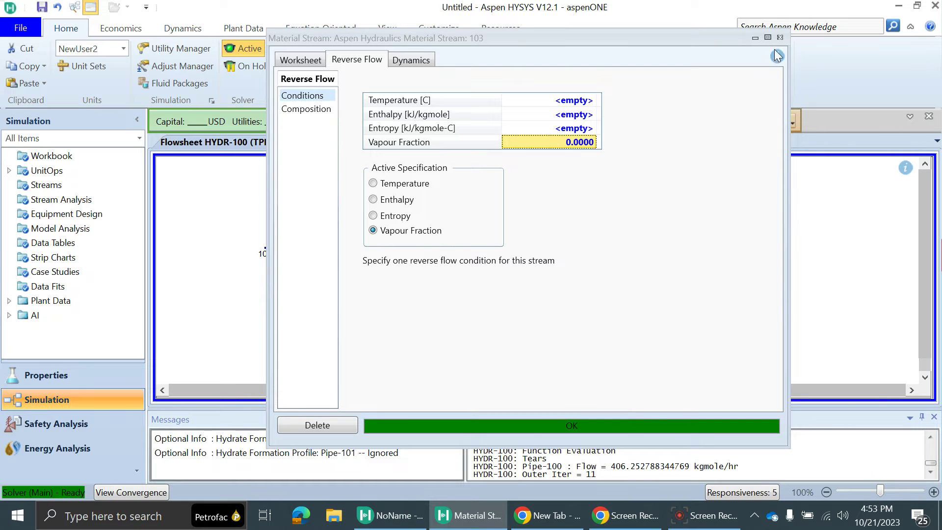
{"action": "left_click", "coordinate": [780, 38]}
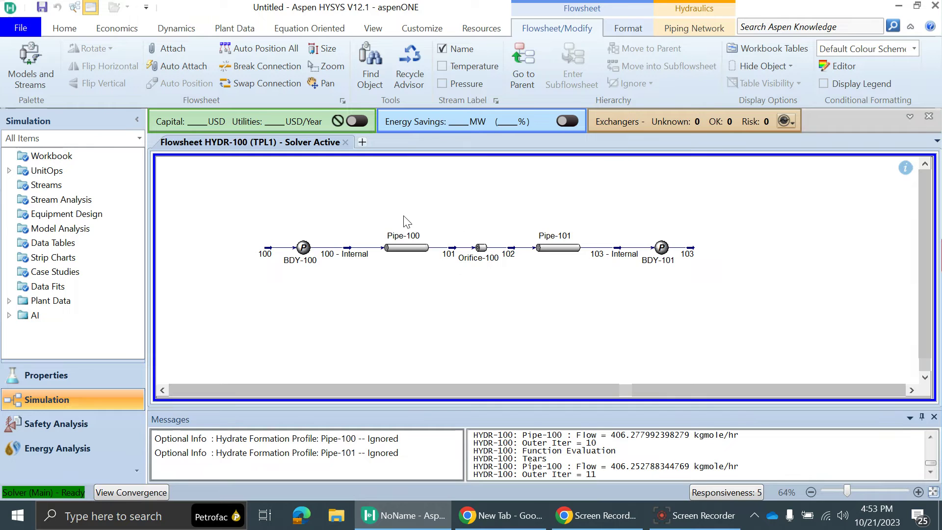
Step: Show a data table for Pipe-100 above the pipe, then hide it again
{"action": "left_click", "coordinate": [397, 260]}
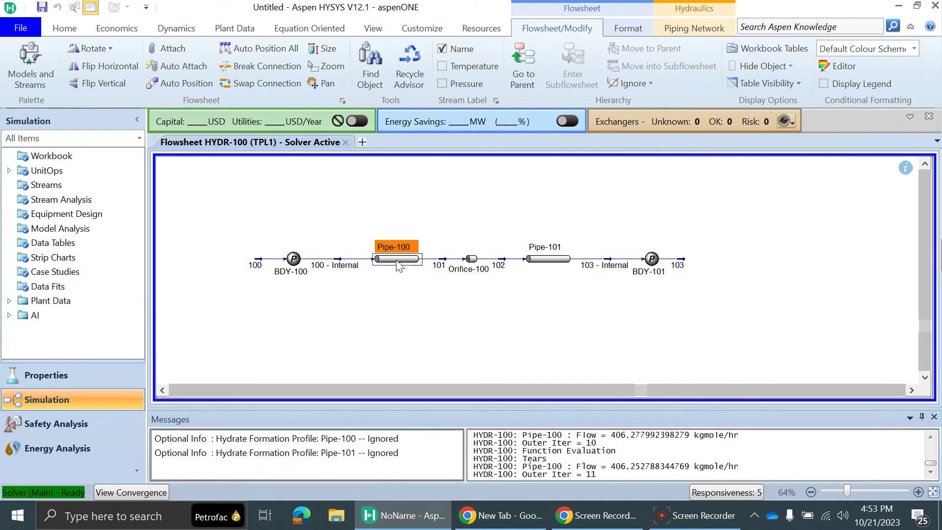
{"action": "right_click", "coordinate": [399, 263]}
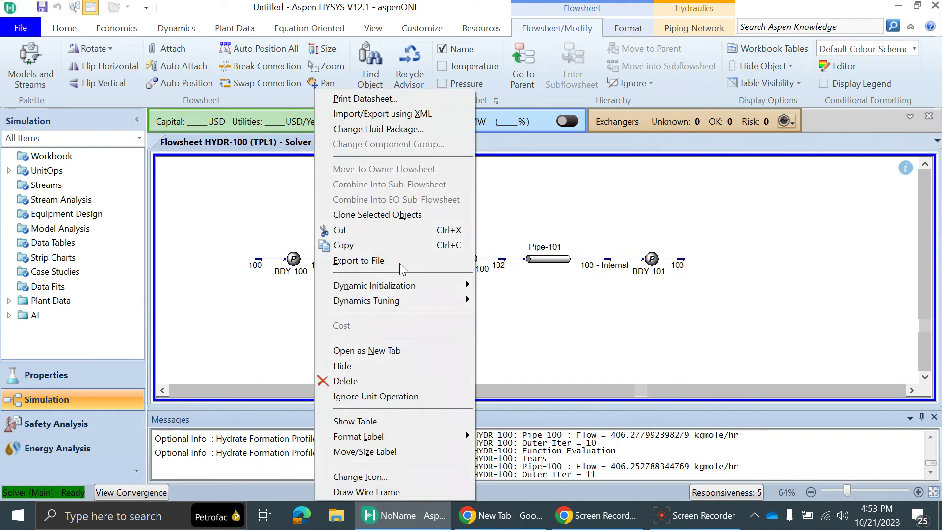
{"action": "left_click", "coordinate": [373, 421]}
{"action": "left_click_drag", "start_coordinate": [429, 332], "coordinate": [414, 225]}
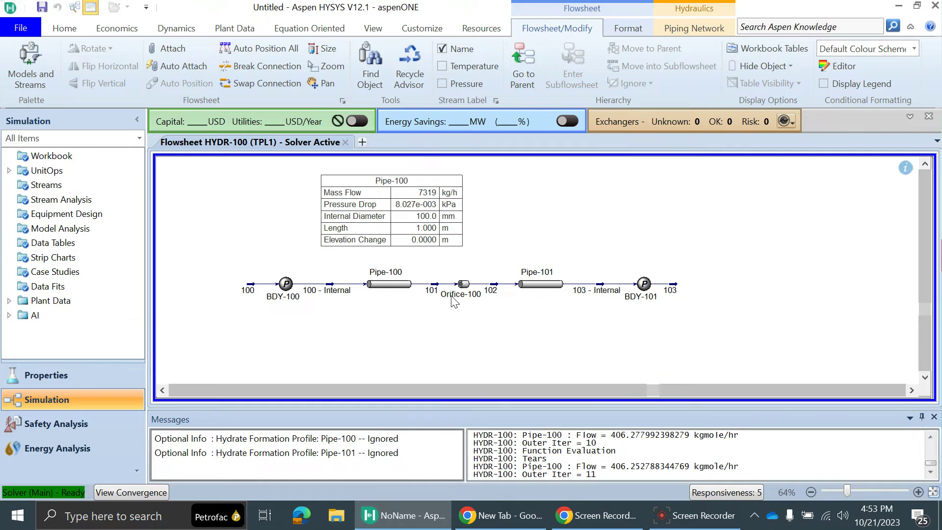
{"action": "mouse_move", "coordinate": [436, 297]}
{"action": "right_click", "coordinate": [416, 226]}
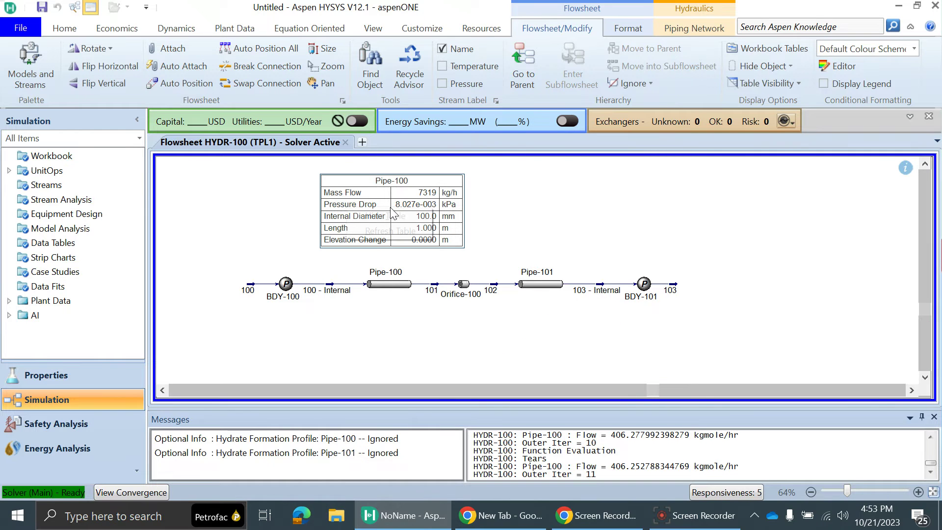
{"action": "left_click", "coordinate": [392, 214]}
Step: Show data tables for streams 101 and 102 and align them above the network
{"action": "scroll", "coordinate": [441, 294], "scroll_direction": "up", "scroll_amount": 2}
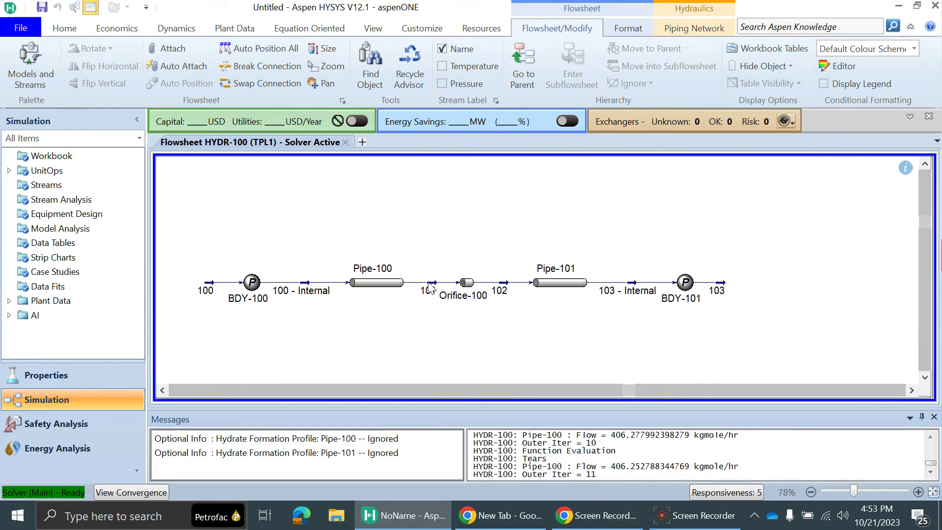
{"action": "right_click", "coordinate": [431, 289]}
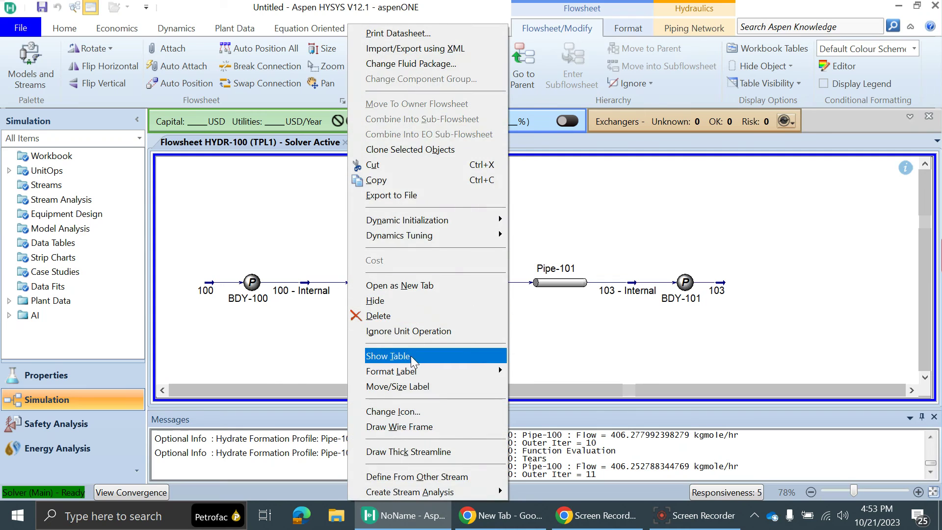
{"action": "left_click", "coordinate": [411, 360]}
{"action": "left_click_drag", "start_coordinate": [465, 310], "coordinate": [391, 203]}
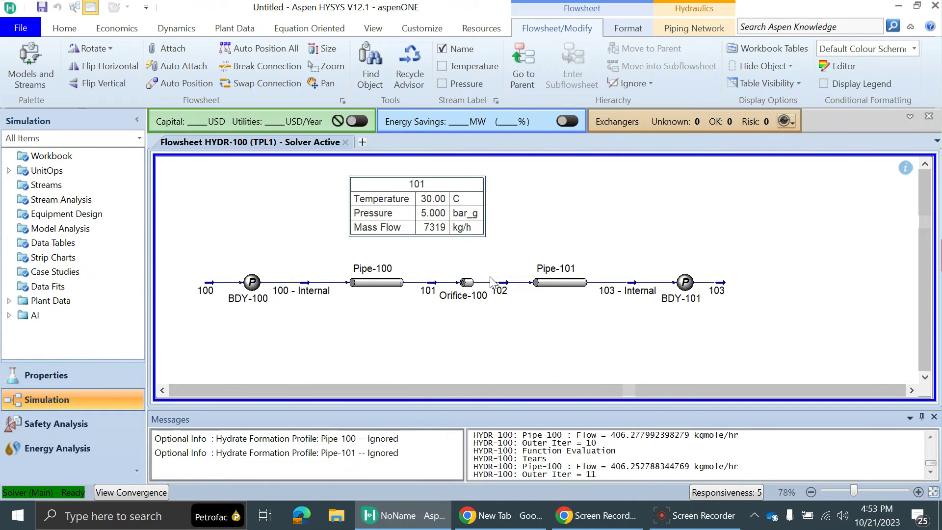
{"action": "right_click", "coordinate": [501, 282]}
{"action": "left_click", "coordinate": [496, 356]}
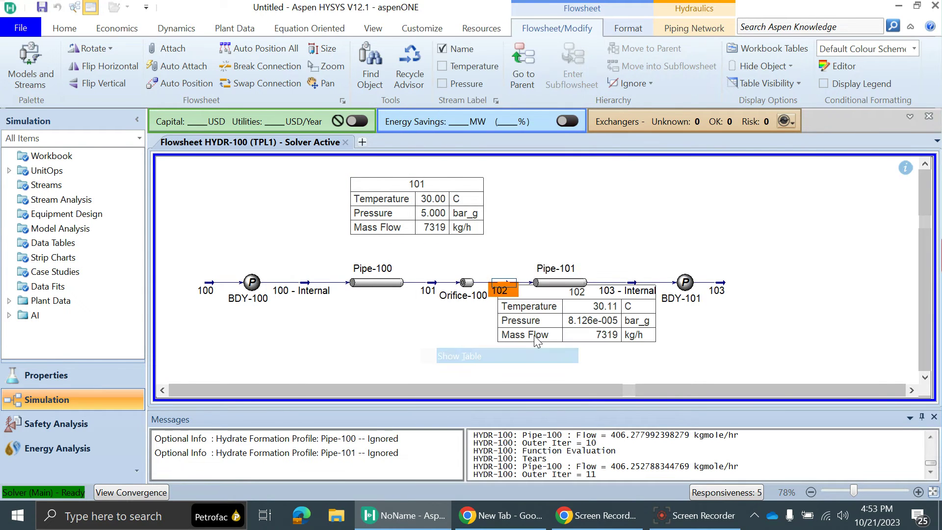
{"action": "left_click_drag", "start_coordinate": [536, 338], "coordinate": [539, 216]}
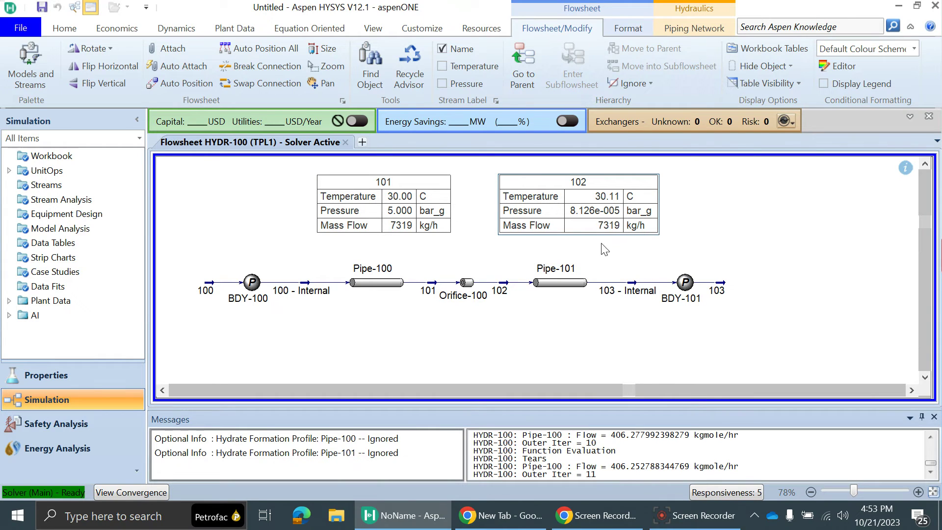
{"action": "left_click_drag", "start_coordinate": [429, 221], "coordinate": [421, 224]}
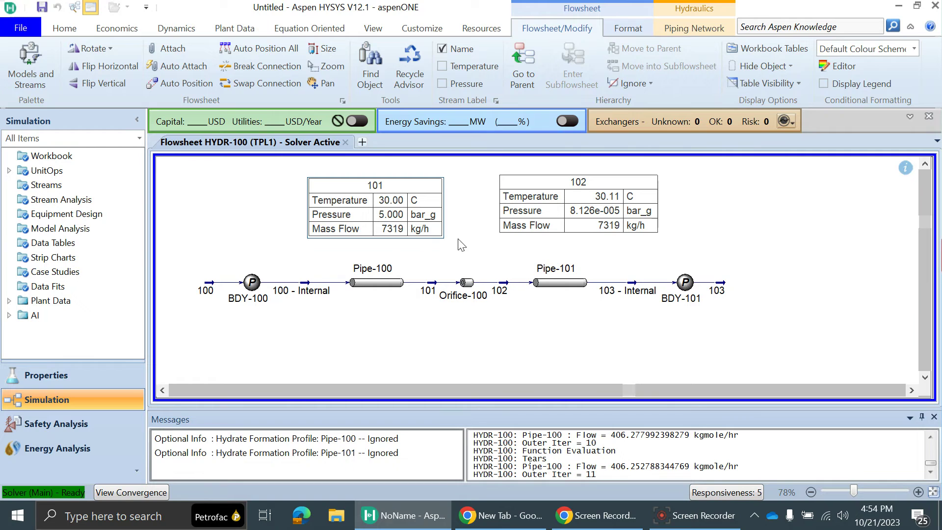
{"action": "right_click", "coordinate": [470, 289]}
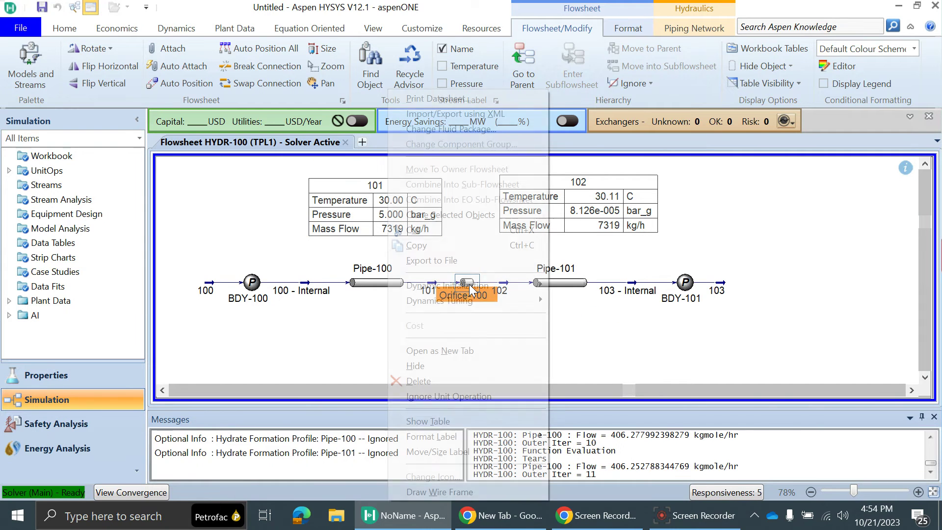
{"action": "left_click", "coordinate": [456, 422]}
{"action": "scroll", "coordinate": [485, 281], "scroll_direction": "down", "scroll_amount": 3}
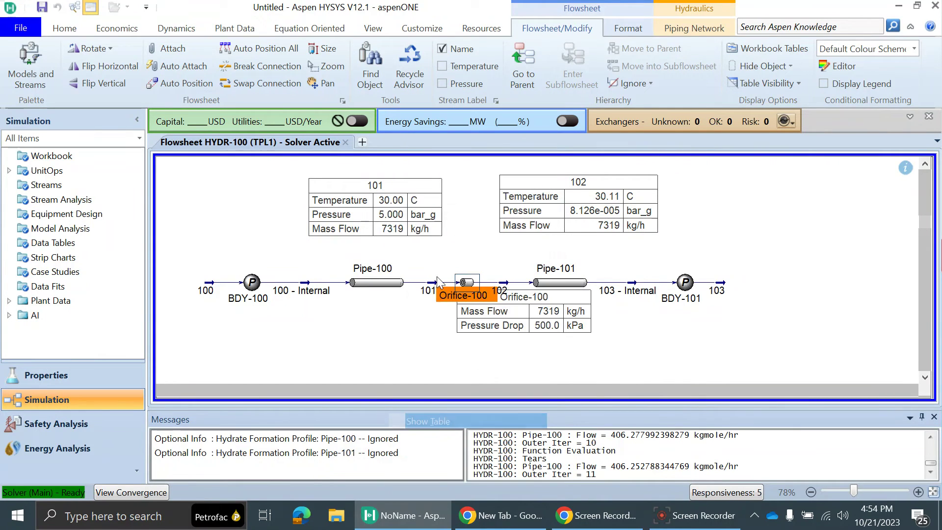
{"action": "left_click_drag", "start_coordinate": [513, 295], "coordinate": [466, 325]}
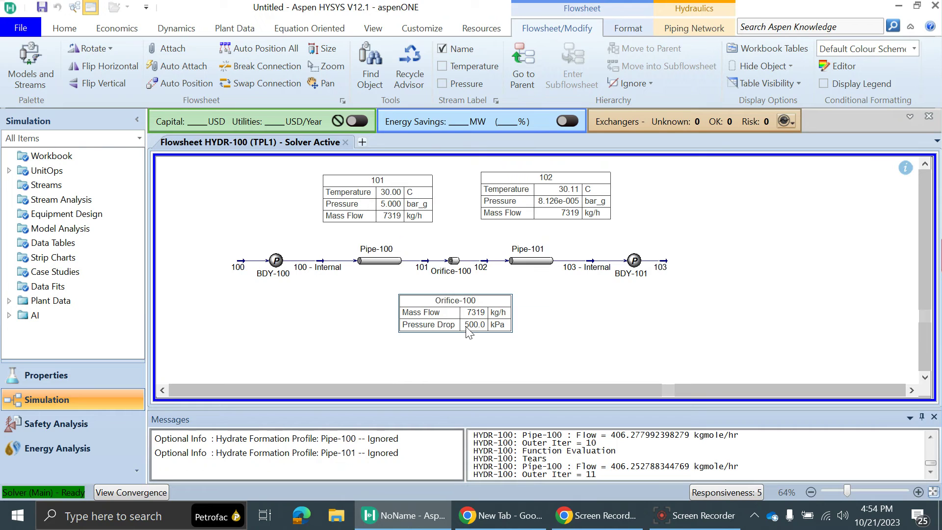
{"action": "double_click", "coordinate": [466, 325]}
{"action": "left_click", "coordinate": [552, 189]}
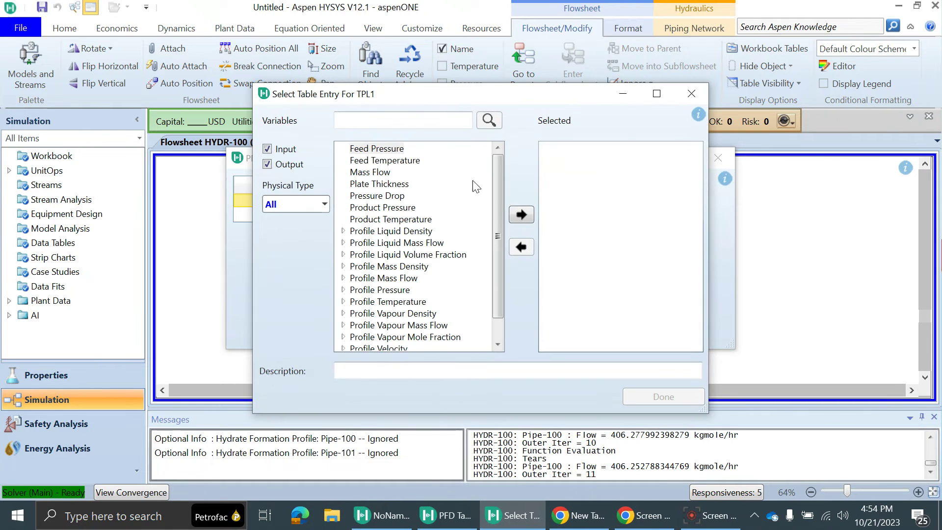
{"action": "scroll", "coordinate": [399, 277], "scroll_direction": "down", "scroll_amount": 1}
{"action": "left_click", "coordinate": [387, 336]}
{"action": "left_click", "coordinate": [521, 214]}
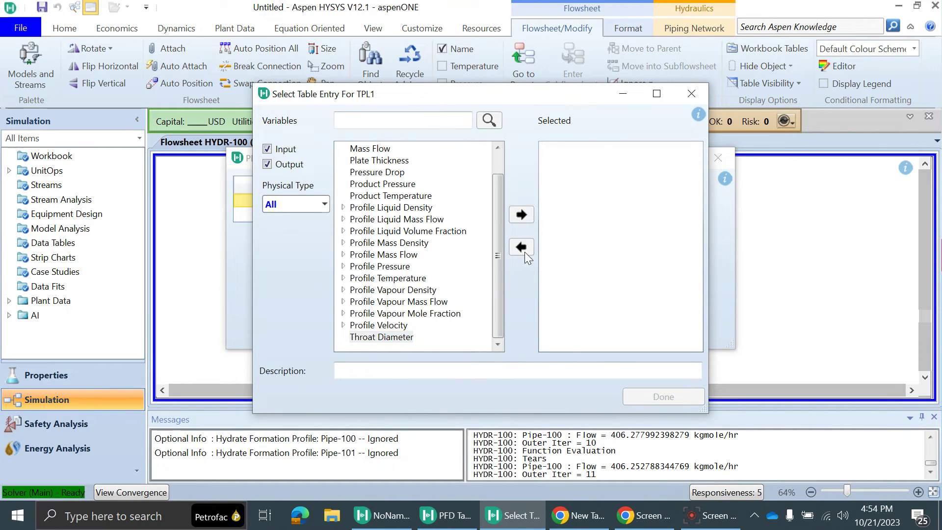
{"action": "left_click", "coordinate": [663, 396]}
{"action": "left_click", "coordinate": [723, 161]}
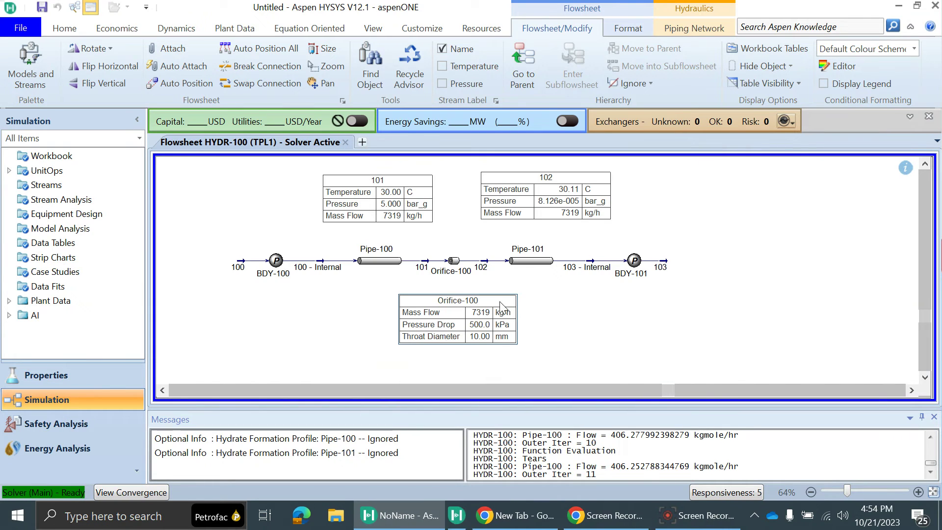
{"action": "left_click", "coordinate": [569, 318]}
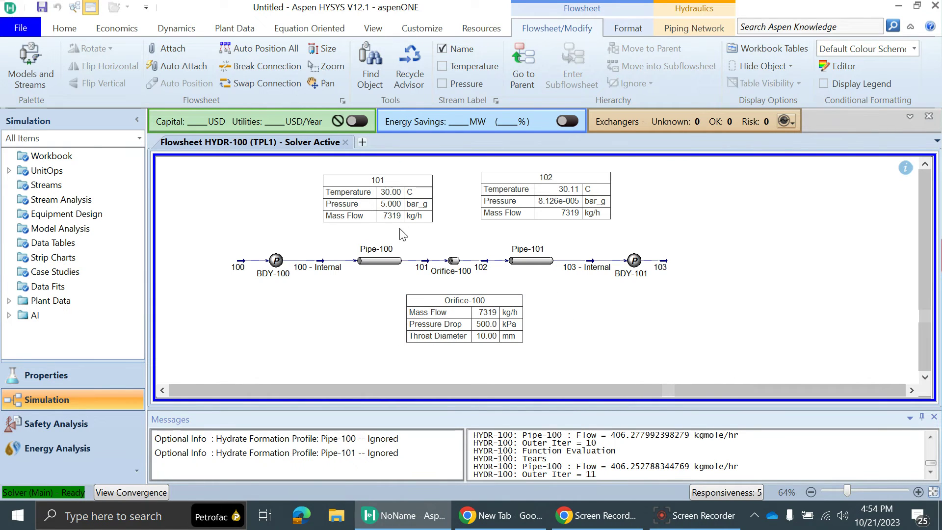
{"action": "scroll", "coordinate": [455, 255], "scroll_direction": "up", "scroll_amount": 1}
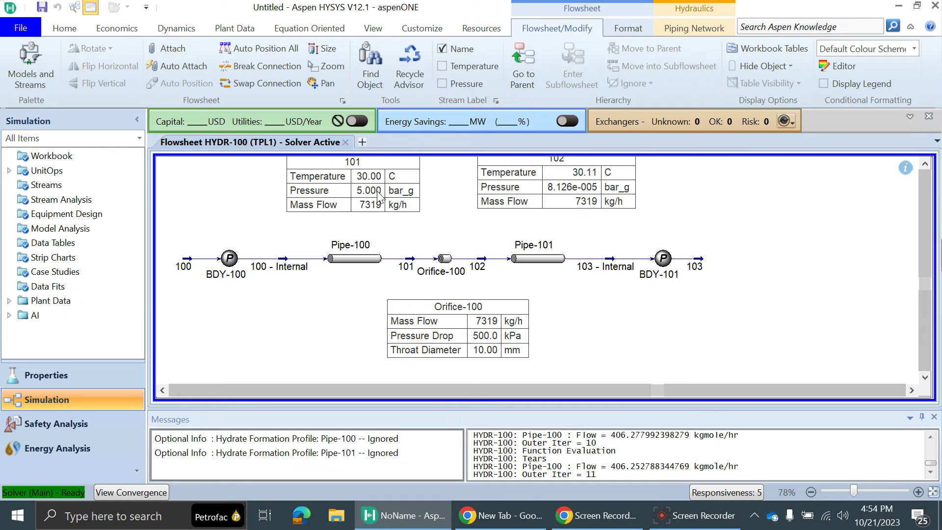
{"action": "mouse_move", "coordinate": [444, 261]}
{"action": "left_click", "coordinate": [443, 344]}
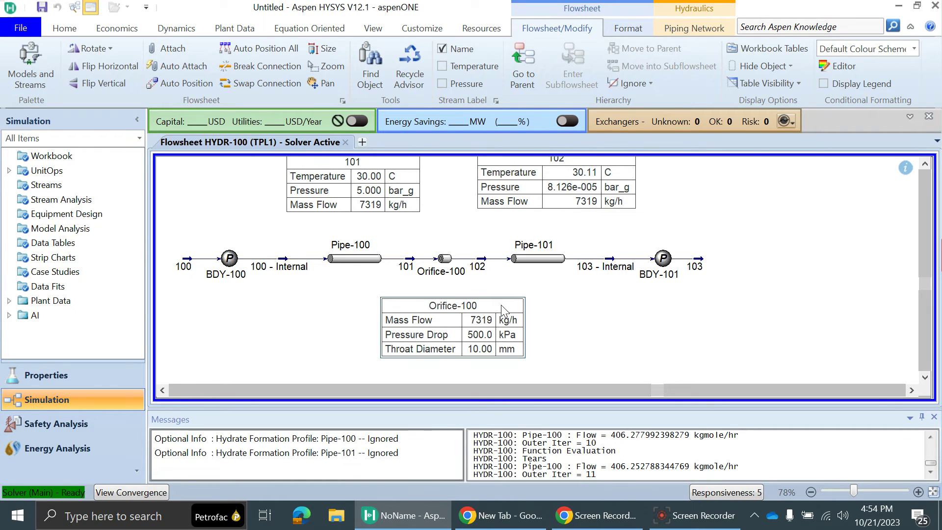
{"action": "scroll", "coordinate": [494, 223], "scroll_direction": "down", "scroll_amount": 2}
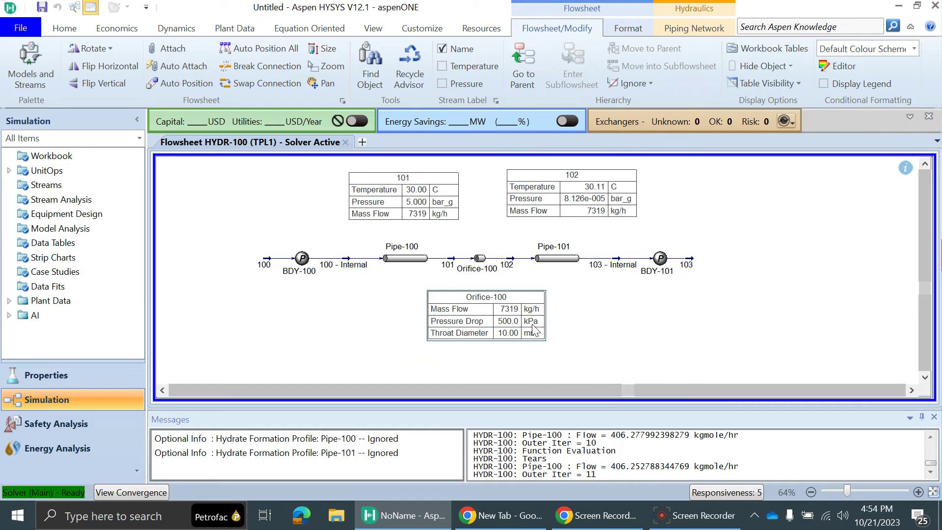
{"action": "scroll", "coordinate": [499, 329], "scroll_direction": "up", "scroll_amount": 2}
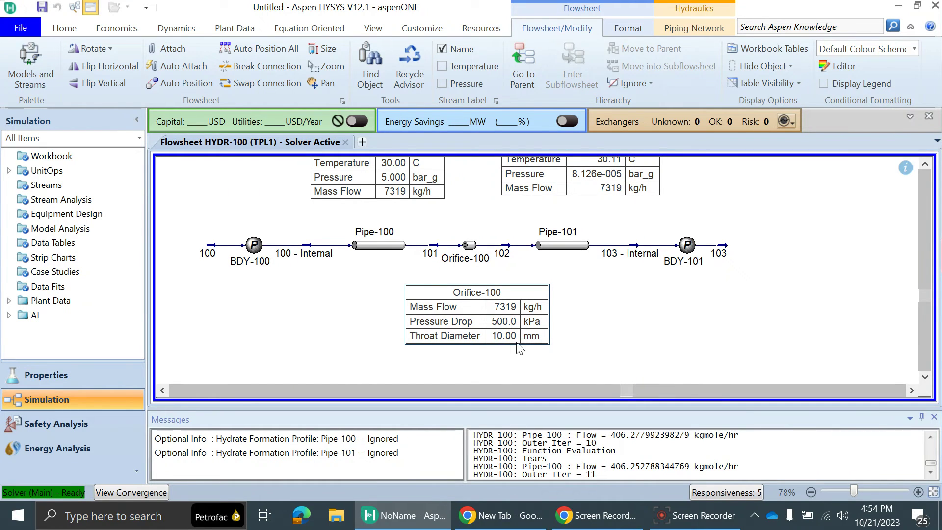
Step: On Orifice-100's Design Data page, enter an 11 mm throat diameter
{"action": "double_click", "coordinate": [469, 244]}
{"action": "left_click_drag", "start_coordinate": [620, 91], "coordinate": [744, 128]}
{"action": "left_click", "coordinate": [539, 199]}
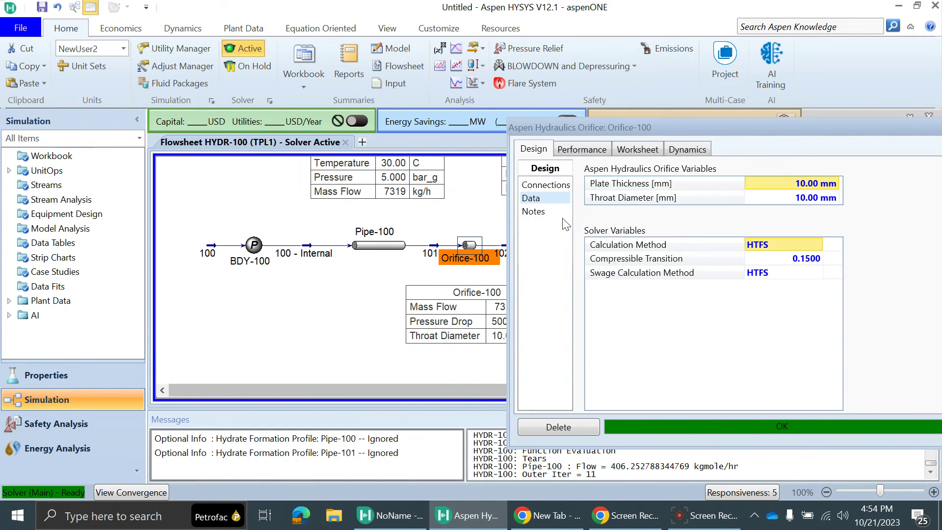
{"action": "left_click", "coordinate": [807, 201]}
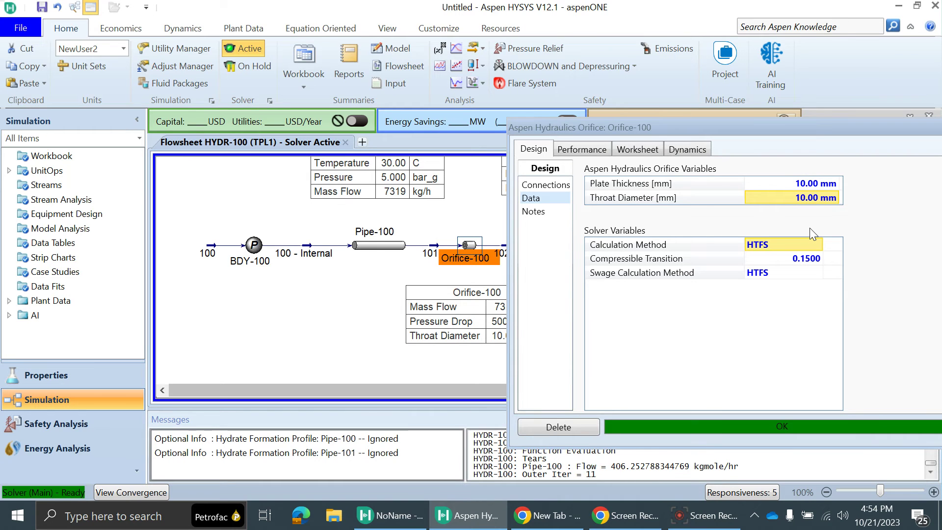
{"action": "type", "text": "11"}
{"action": "key", "text": "Return"}
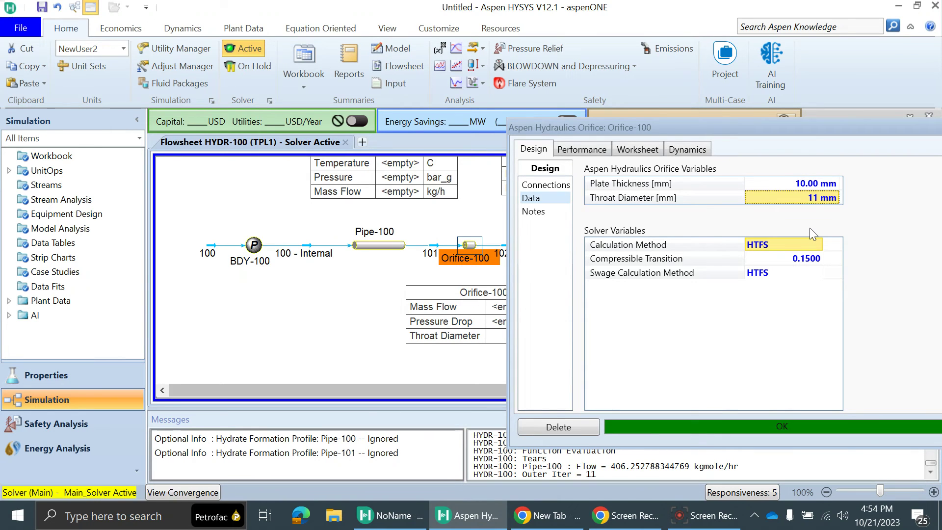
Step: Change the Orifice-100 throat diameter to 9 mm, check the results, and close the window
{"action": "left_click_drag", "start_coordinate": [785, 125], "coordinate": [664, 412]}
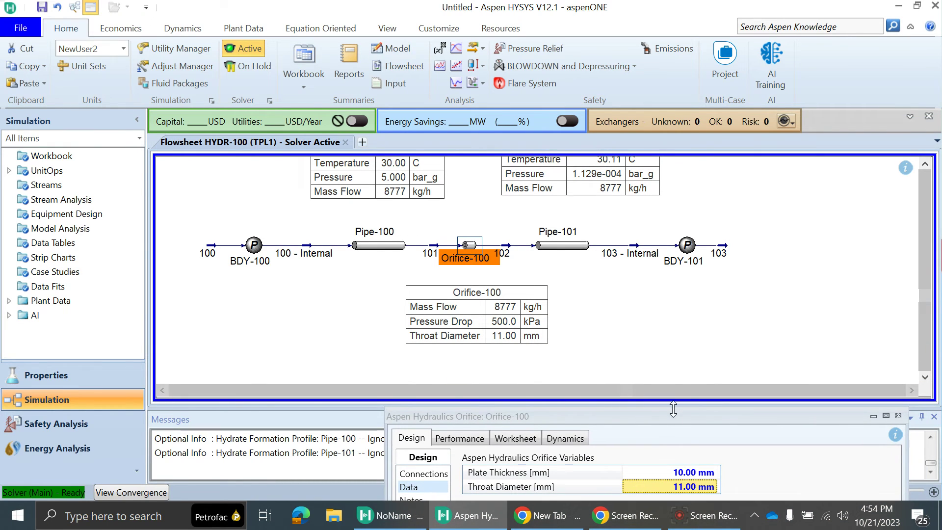
{"action": "left_click_drag", "start_coordinate": [676, 417], "coordinate": [573, 364]}
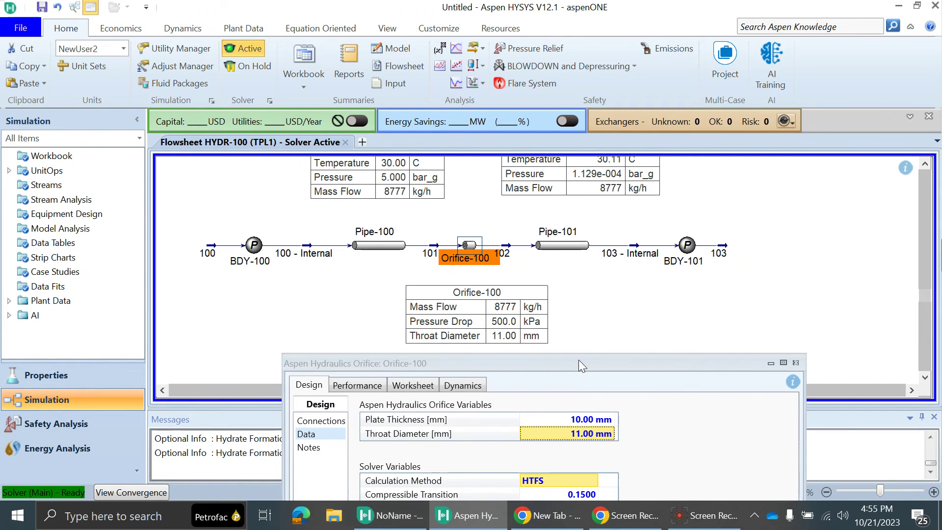
{"action": "left_click_drag", "start_coordinate": [602, 363], "coordinate": [608, 284]}
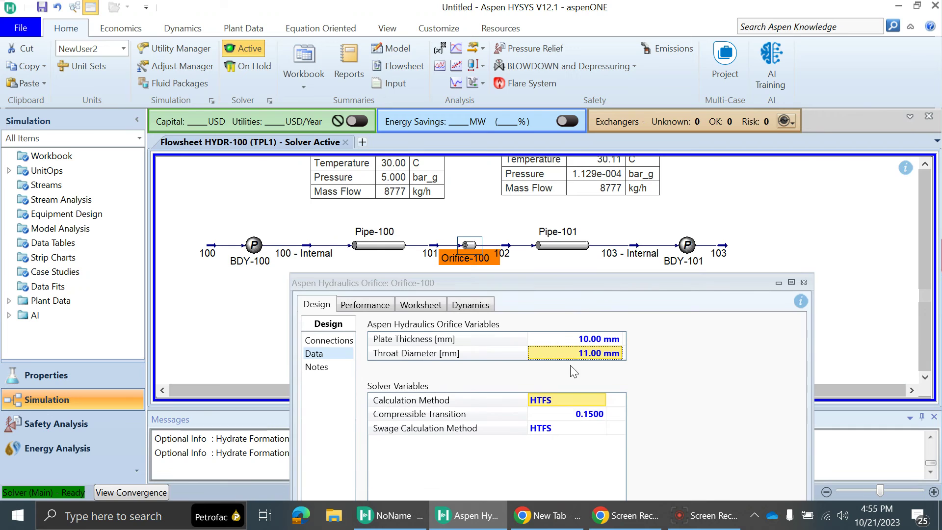
{"action": "left_click", "coordinate": [581, 352]}
{"action": "type", "text": "9"}
{"action": "key", "text": "Return"}
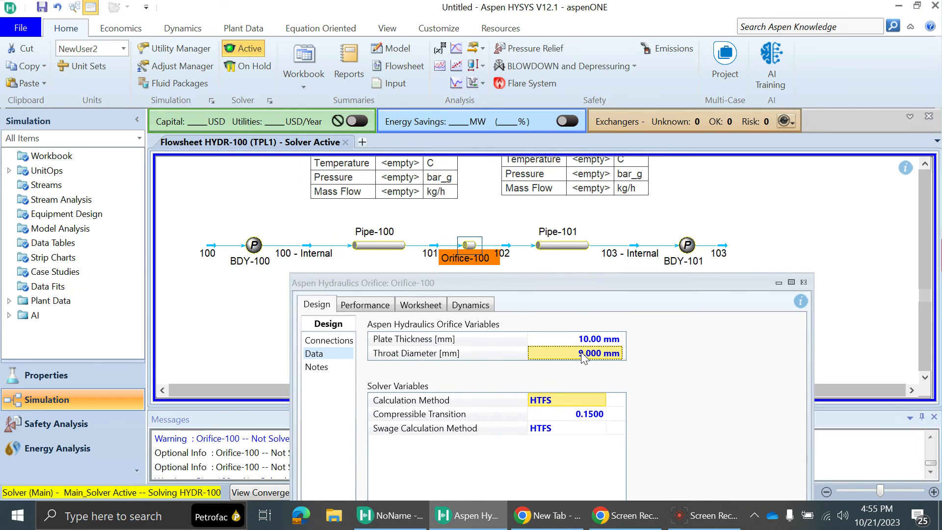
{"action": "left_click_drag", "start_coordinate": [515, 282], "coordinate": [515, 405]}
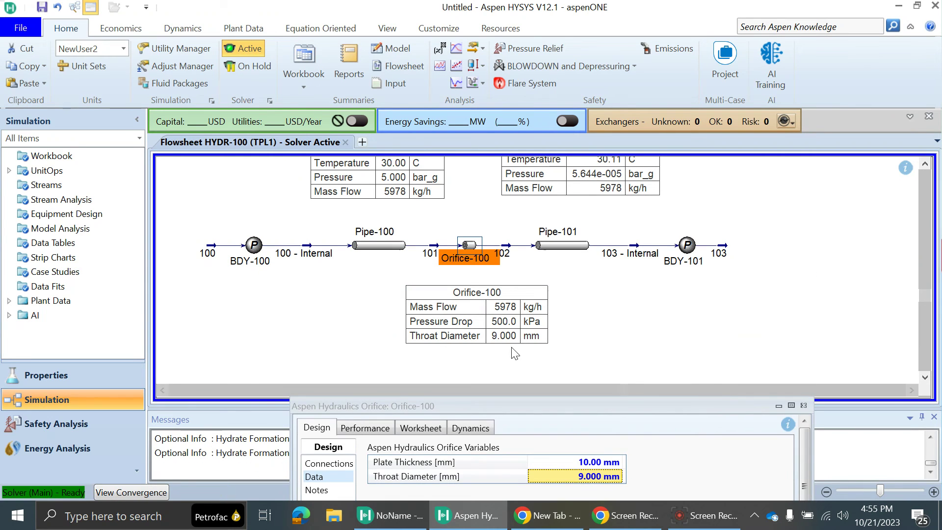
{"action": "left_click", "coordinate": [803, 405]}
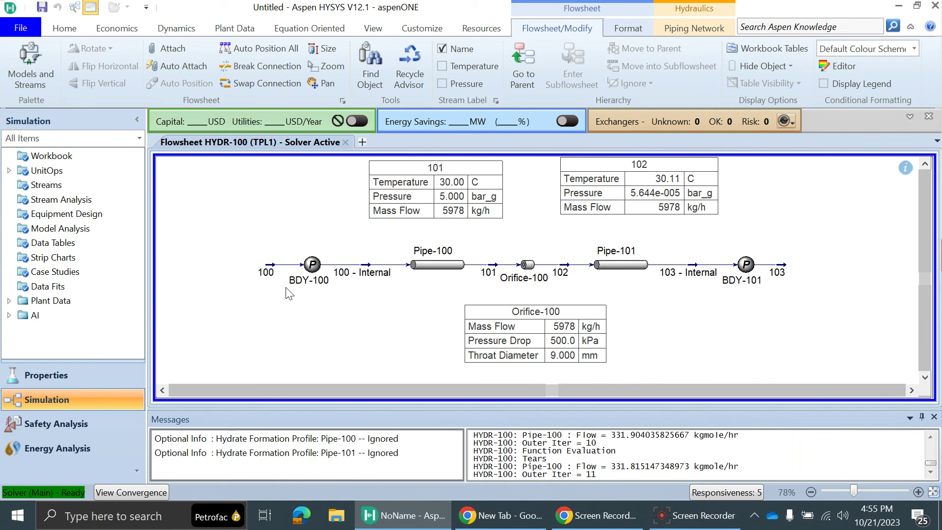
Step: In BDY-100's system constraints, drop outlet 103's pressure constraint and add inlet 100's flow constraint
{"action": "scroll", "coordinate": [286, 292], "scroll_direction": "down", "scroll_amount": 2}
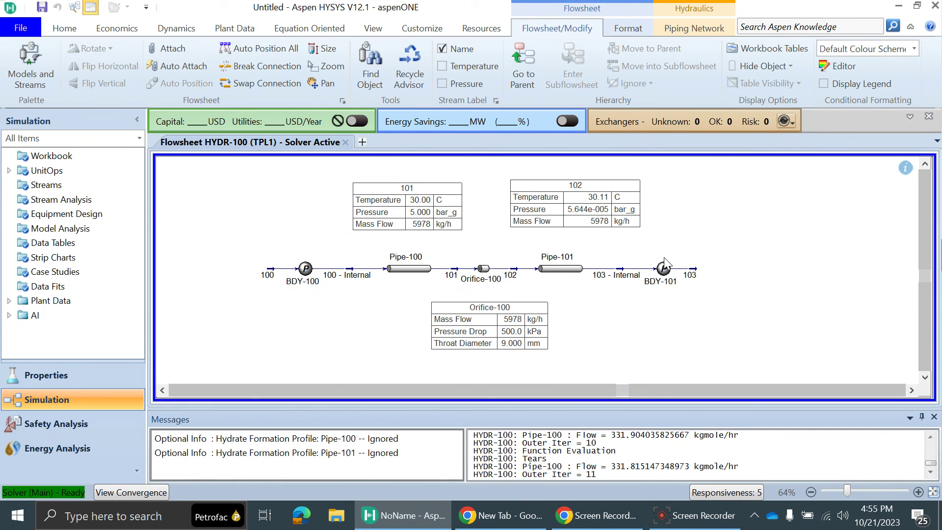
{"action": "scroll", "coordinate": [664, 265], "scroll_direction": "up", "scroll_amount": 2}
{"action": "double_click", "coordinate": [232, 270]}
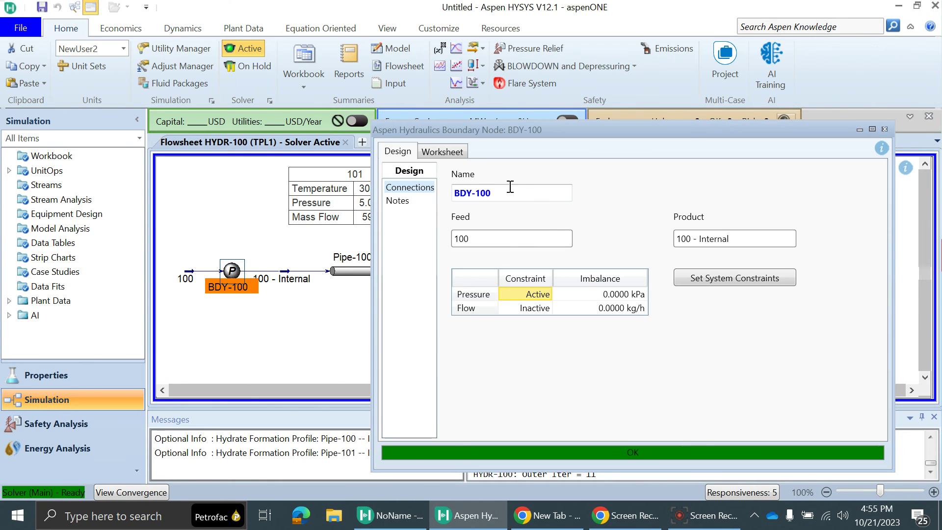
{"action": "left_click_drag", "start_coordinate": [540, 127], "coordinate": [471, 111]}
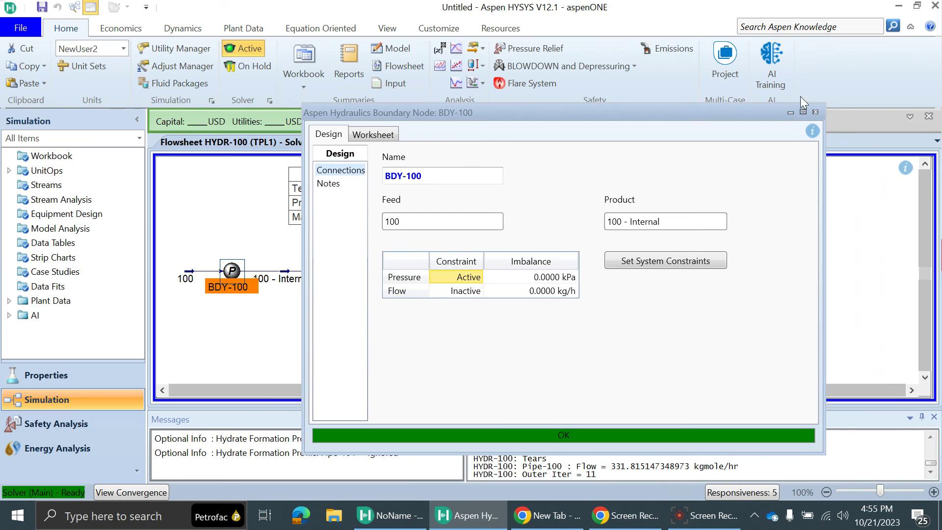
{"action": "left_click", "coordinate": [664, 261]}
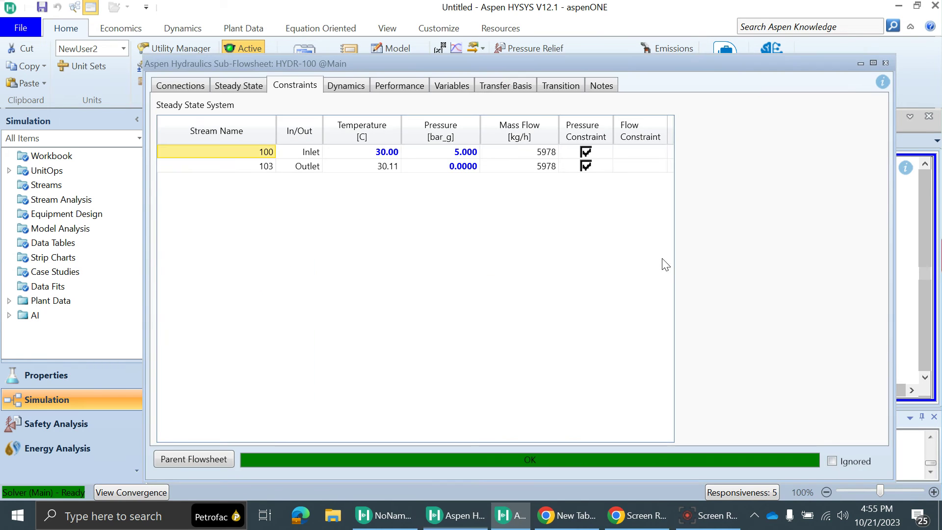
{"action": "left_click", "coordinate": [586, 166]}
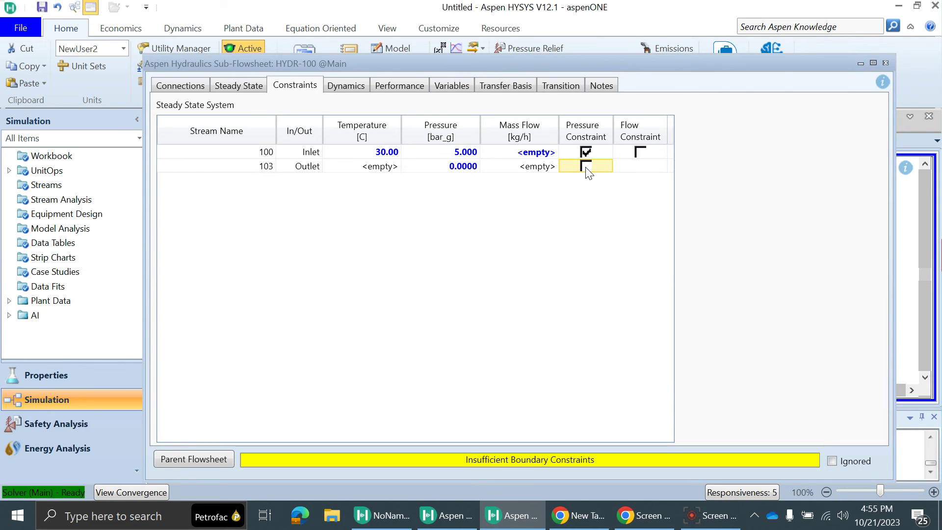
{"action": "left_click", "coordinate": [640, 152]}
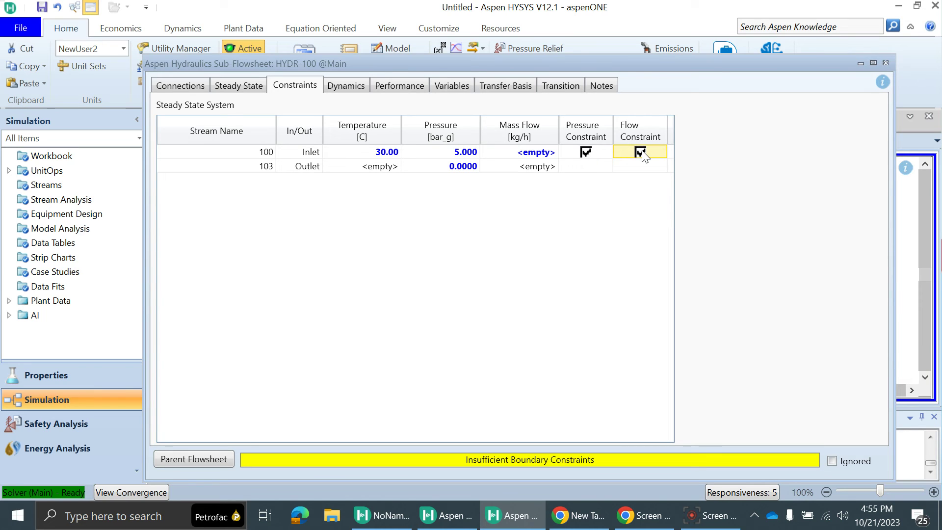
Step: Clear outlet 103's pressure and fix inlet stream 100 at 2000 kg/h mass flow
{"action": "left_click", "coordinate": [461, 170]}
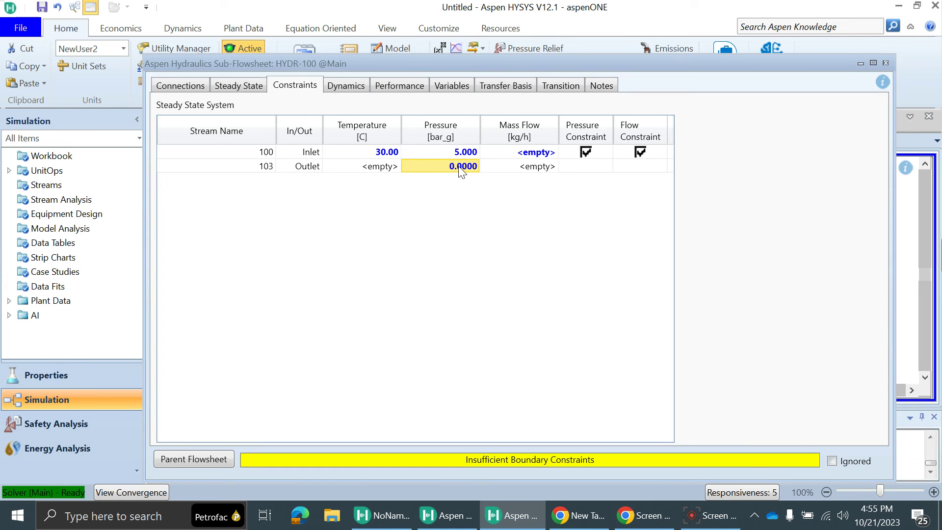
{"action": "key", "text": "Delete"}
{"action": "left_click", "coordinate": [525, 155]}
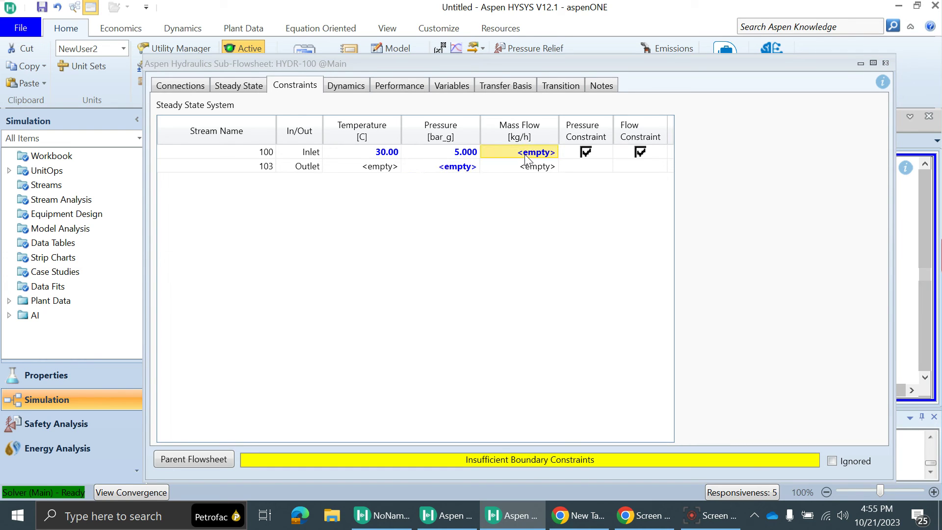
{"action": "type", "text": "1"}
{"action": "type", "text": "0"}
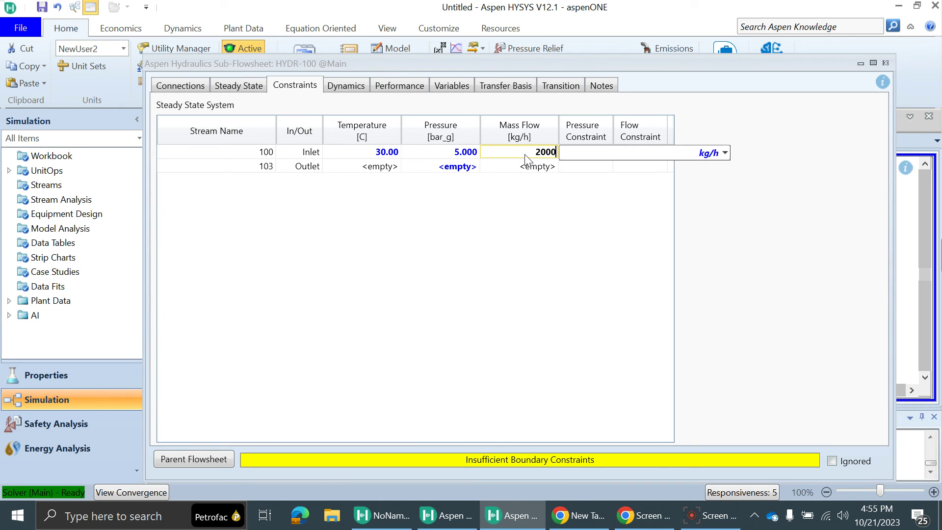
{"action": "type", "text": "00"}
{"action": "key", "text": "Return"}
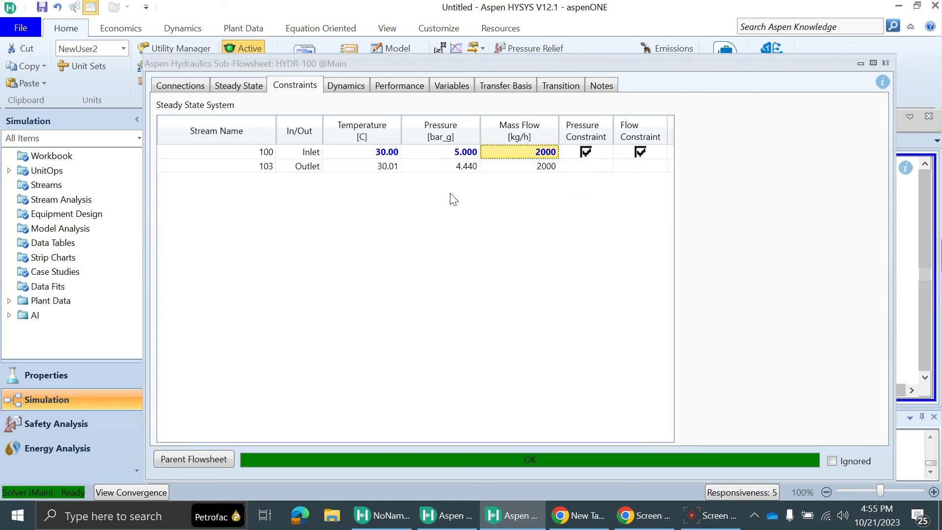
{"action": "left_click", "coordinate": [886, 63]}
Step: Close the BDY-100 window and zoom to review stream 102 at 4.440 bar_g and 2000 kg/h
{"action": "left_click", "coordinate": [815, 112]}
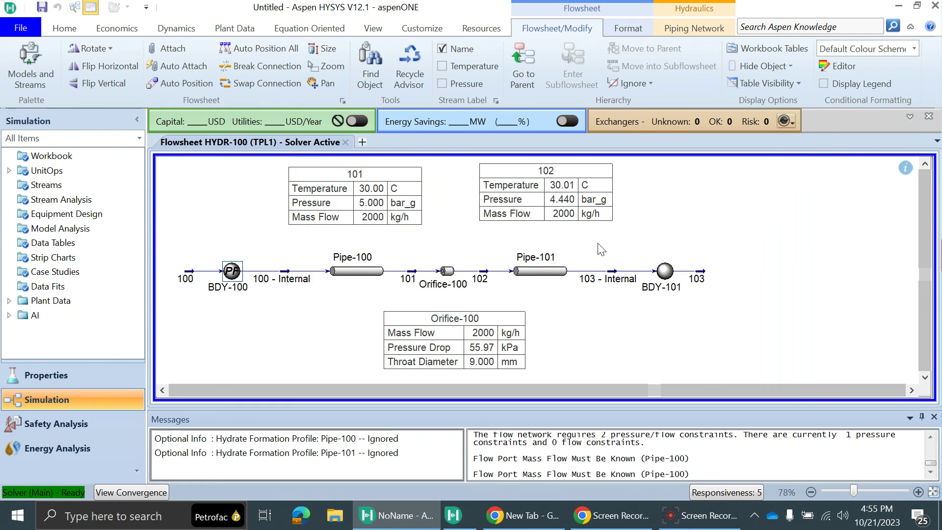
{"action": "scroll", "coordinate": [564, 228], "scroll_direction": "up", "scroll_amount": 1}
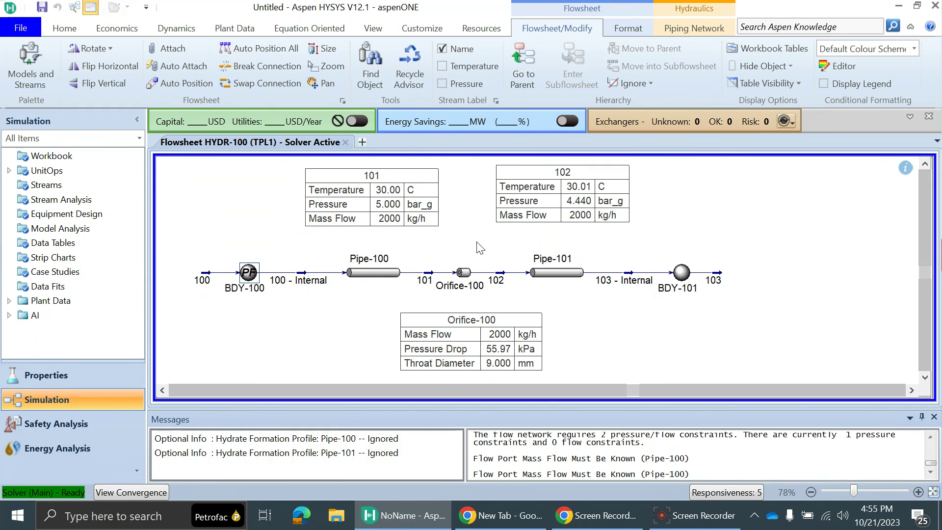
{"action": "scroll", "coordinate": [457, 222], "scroll_direction": "down", "scroll_amount": 1}
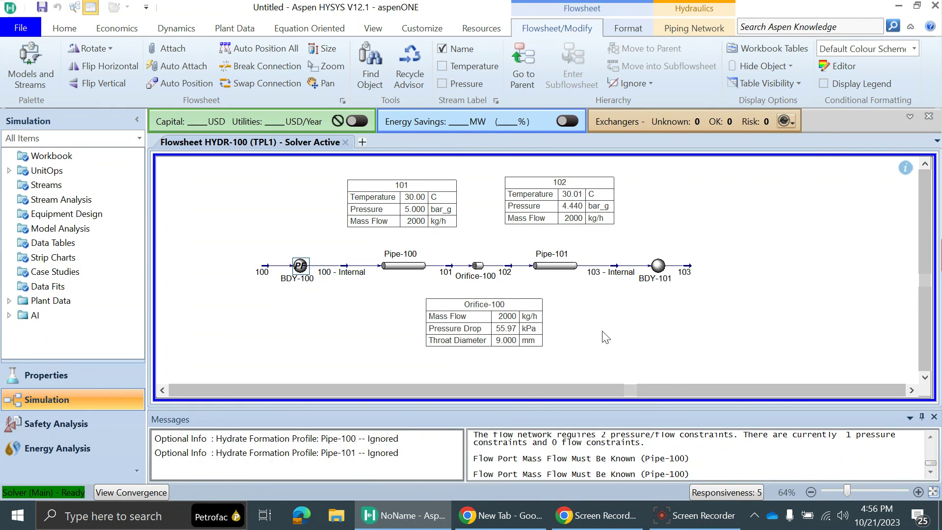
{"action": "key", "text": "alt+Tab"}
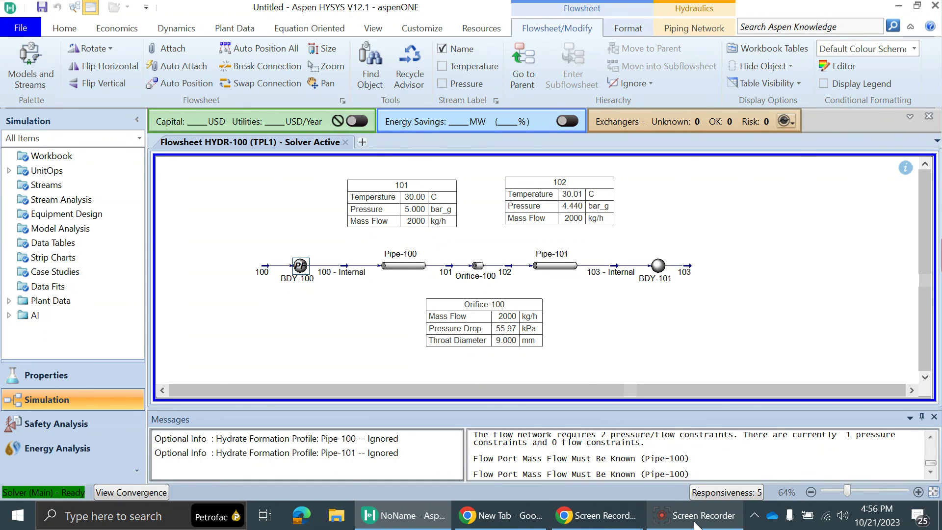